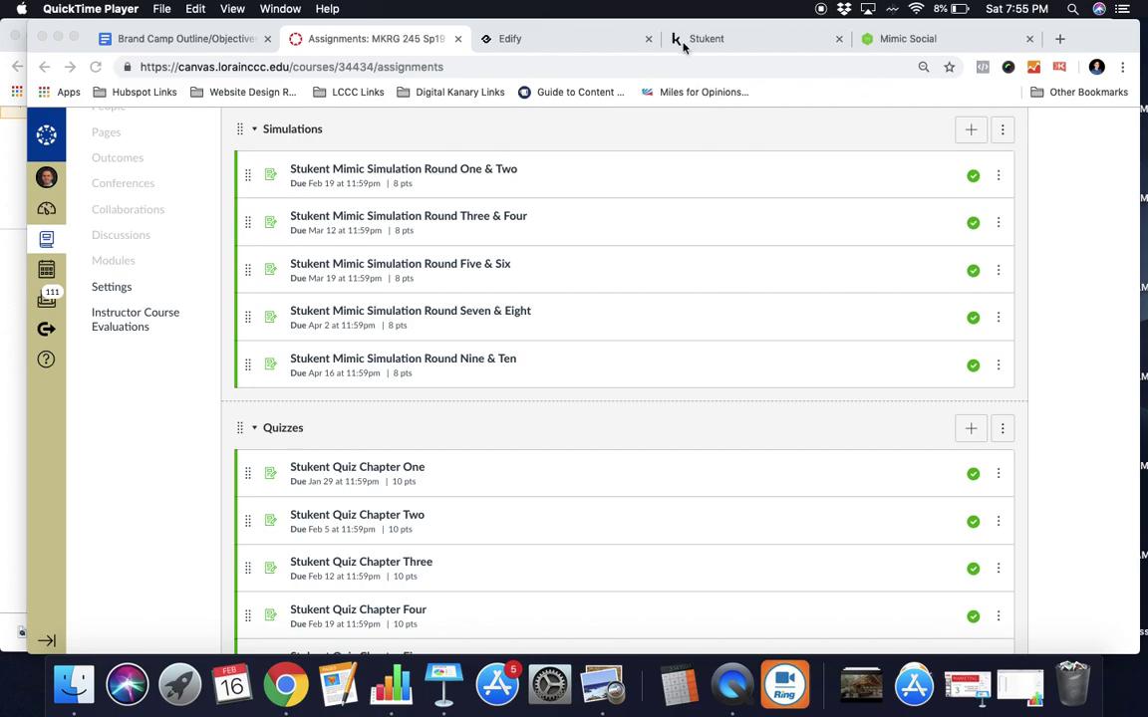
Step: Read through Section 1 of Chapter 4's Social Media Metrics in the Edify textbook
{"action": "left_click", "coordinate": [558, 38]}
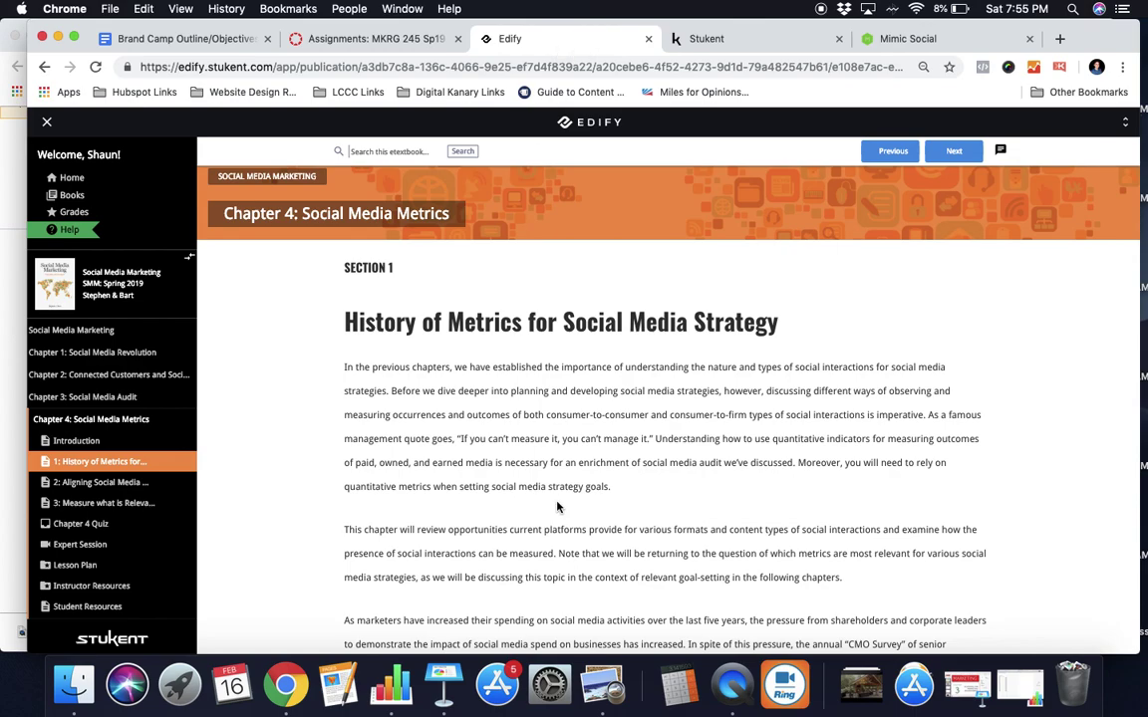
{"action": "scroll", "coordinate": [557, 507], "scroll_direction": "down", "scroll_amount": 10}
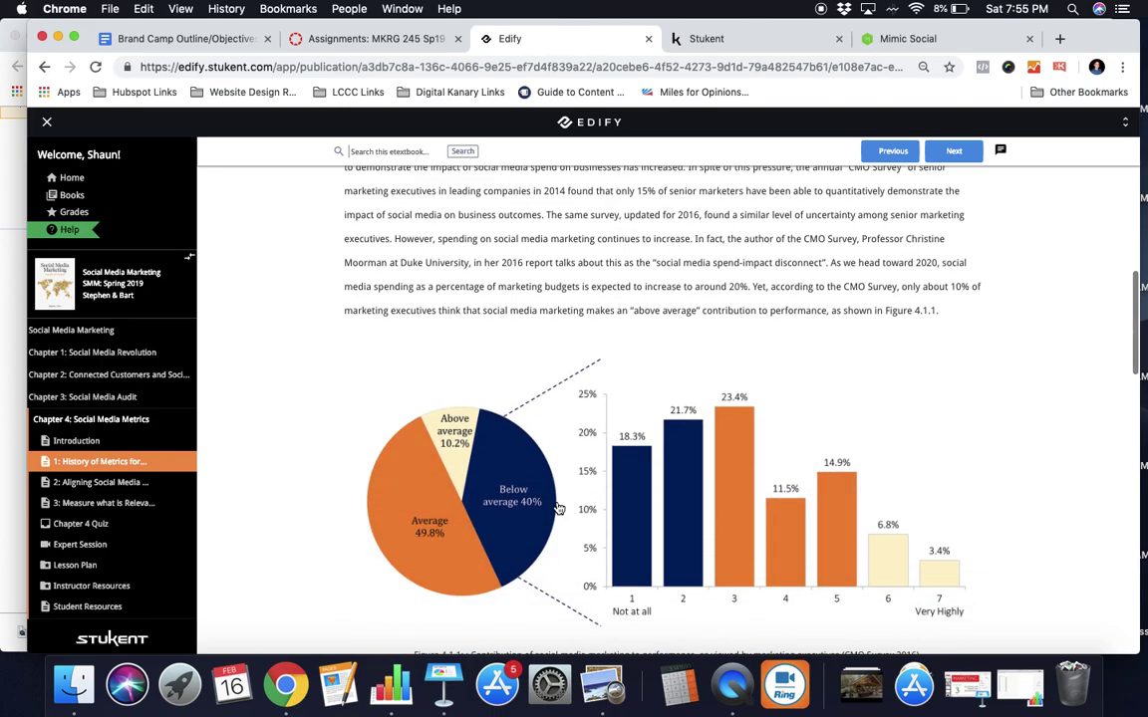
{"action": "scroll", "coordinate": [559, 509], "scroll_direction": "down", "scroll_amount": 6}
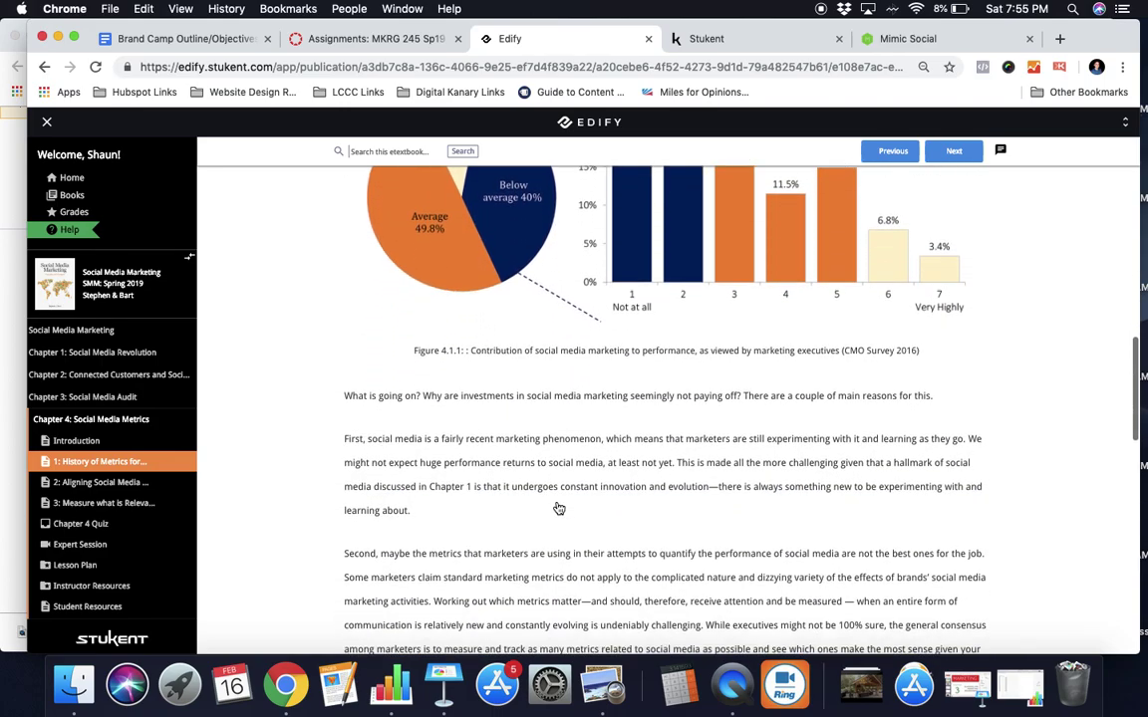
{"action": "scroll", "coordinate": [559, 509], "scroll_direction": "down", "scroll_amount": 2}
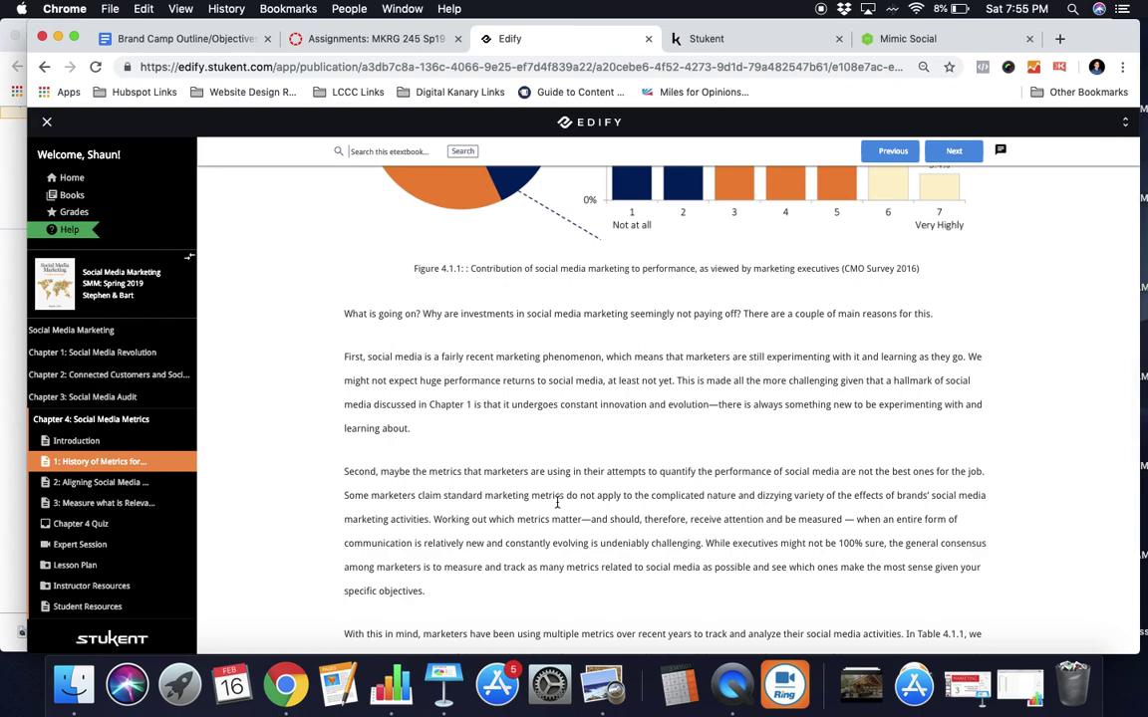
{"action": "scroll", "coordinate": [557, 503], "scroll_direction": "down", "scroll_amount": 5}
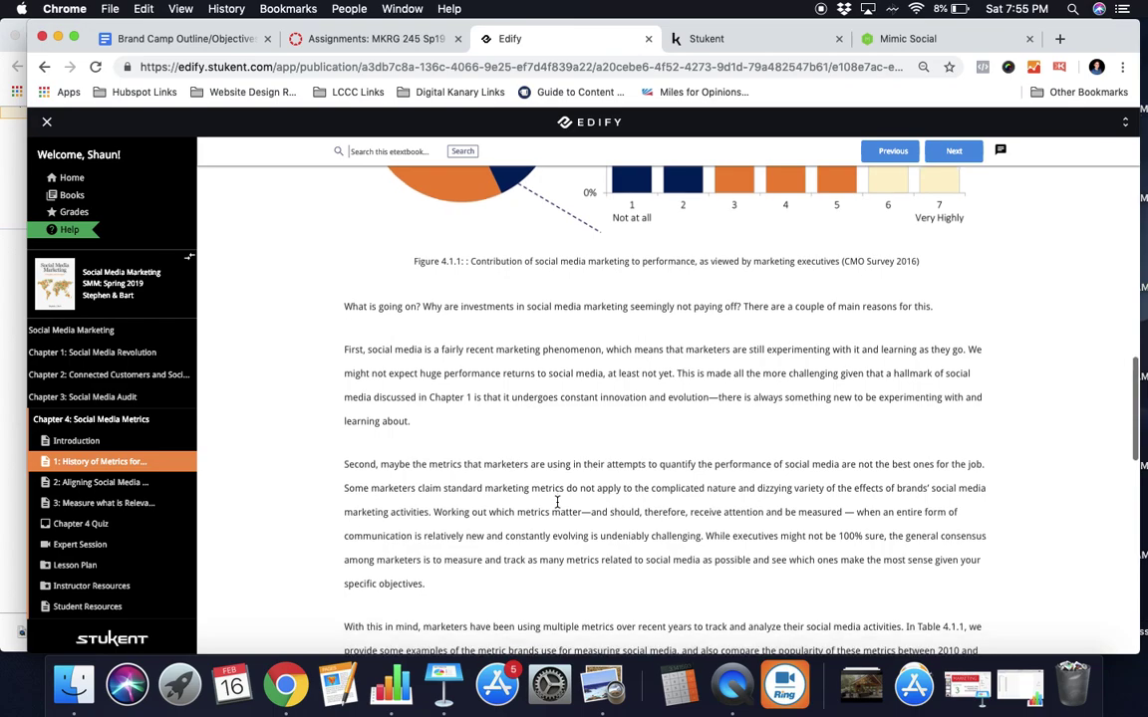
{"action": "scroll", "coordinate": [557, 506], "scroll_direction": "down", "scroll_amount": 9}
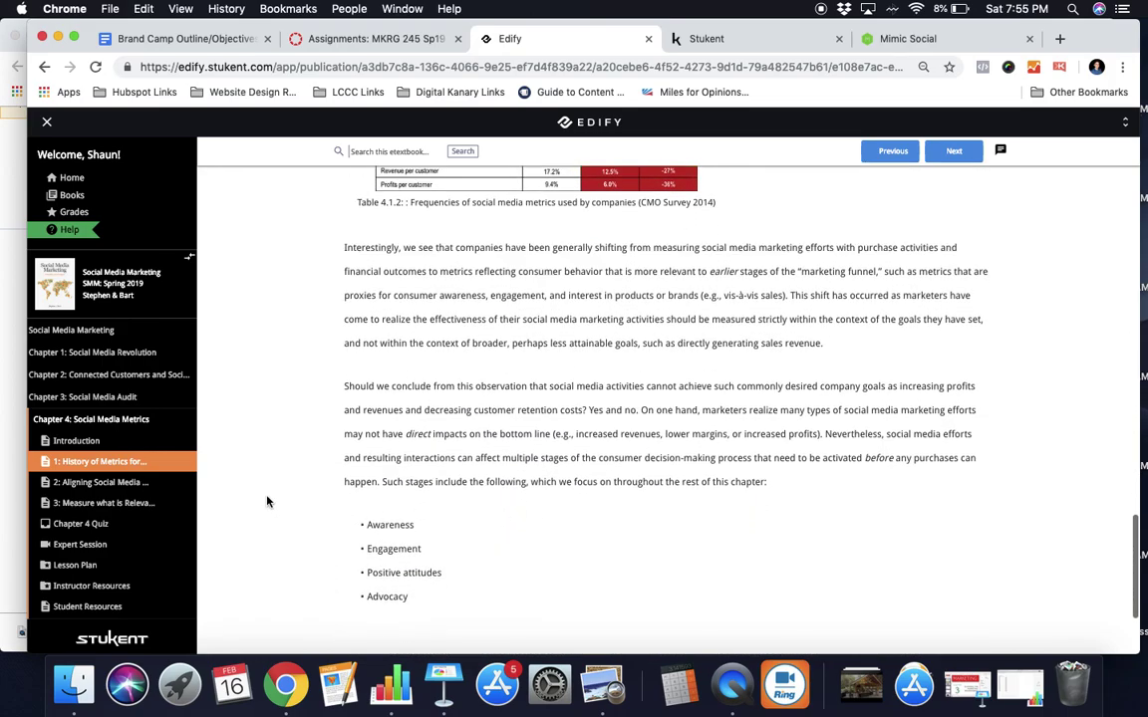
Step: Read Sections 2 and 3 on aligning metrics with goals and measuring what is relevant, then close the textbook
{"action": "left_click", "coordinate": [120, 482]}
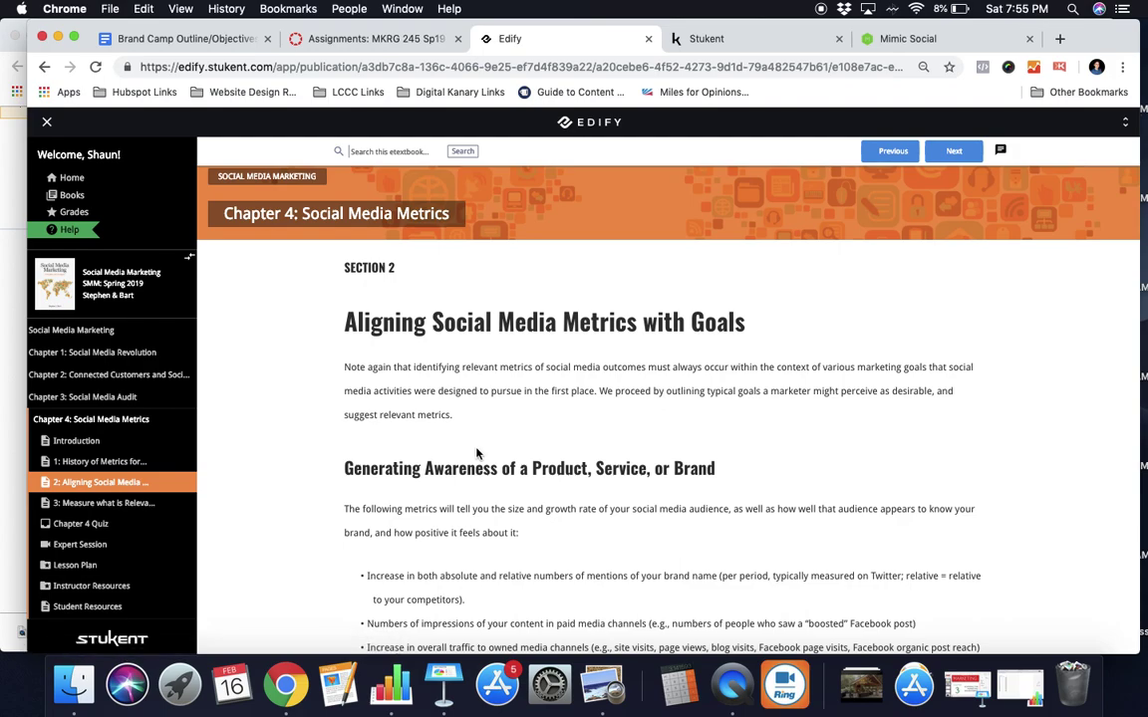
{"action": "left_click", "coordinate": [119, 503]}
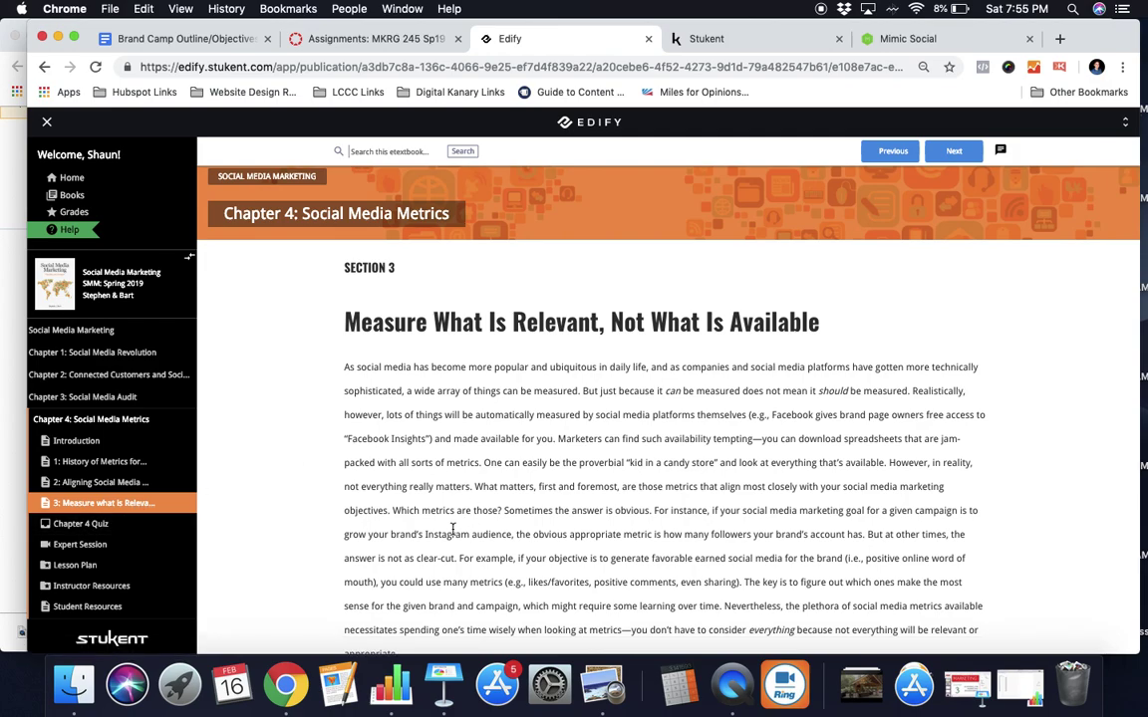
{"action": "left_click", "coordinate": [647, 40]}
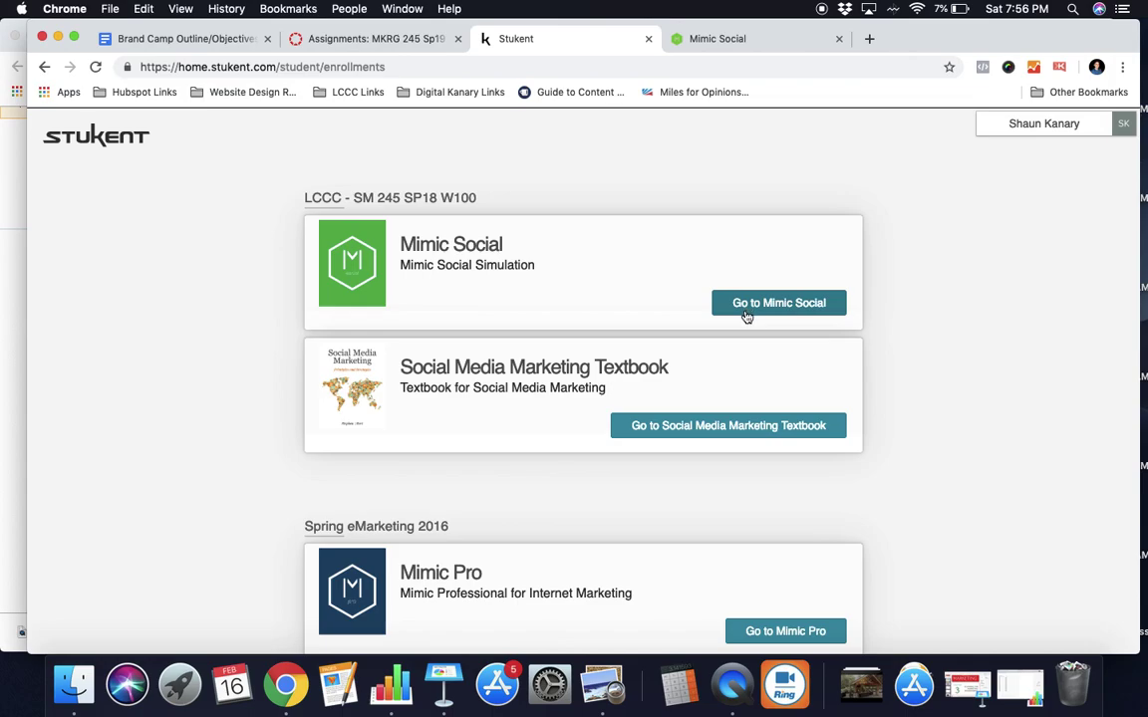
Step: Switch to the Mimic Social simulation, read its welcome panel, and close it to reveal Buhi's Executive Summary
{"action": "left_click", "coordinate": [738, 42]}
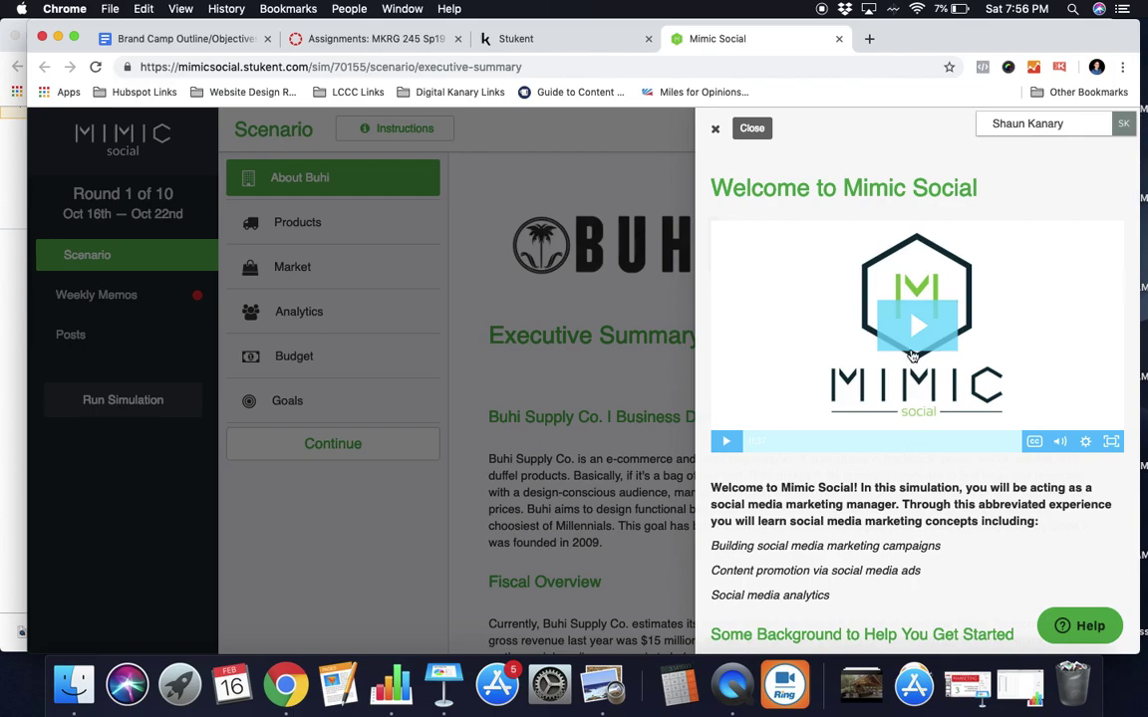
{"action": "scroll", "coordinate": [913, 356], "scroll_direction": "down", "scroll_amount": 3}
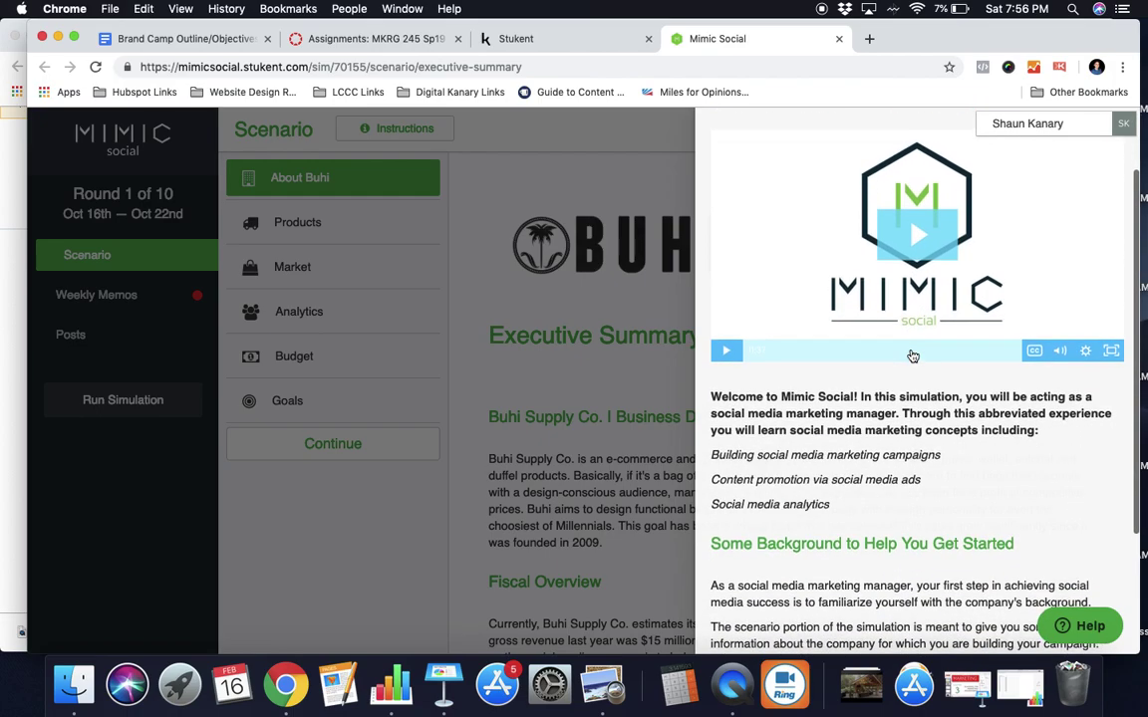
{"action": "scroll", "coordinate": [912, 356], "scroll_direction": "down", "scroll_amount": 5}
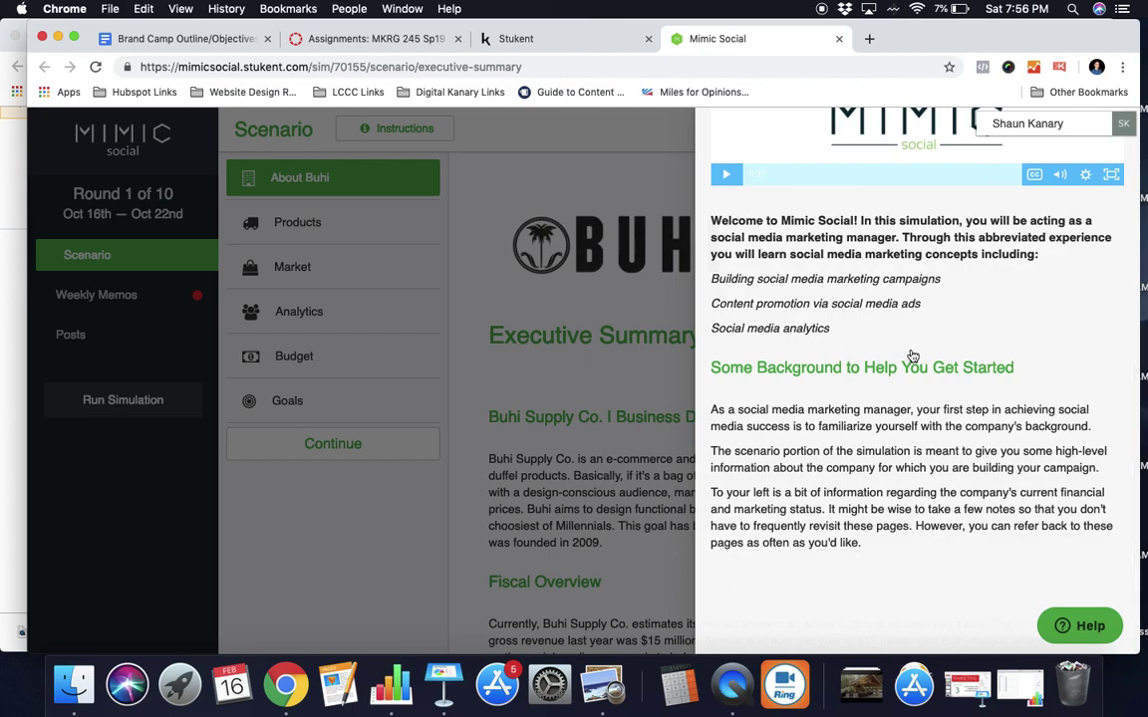
{"action": "scroll", "coordinate": [913, 355], "scroll_direction": "up", "scroll_amount": 8}
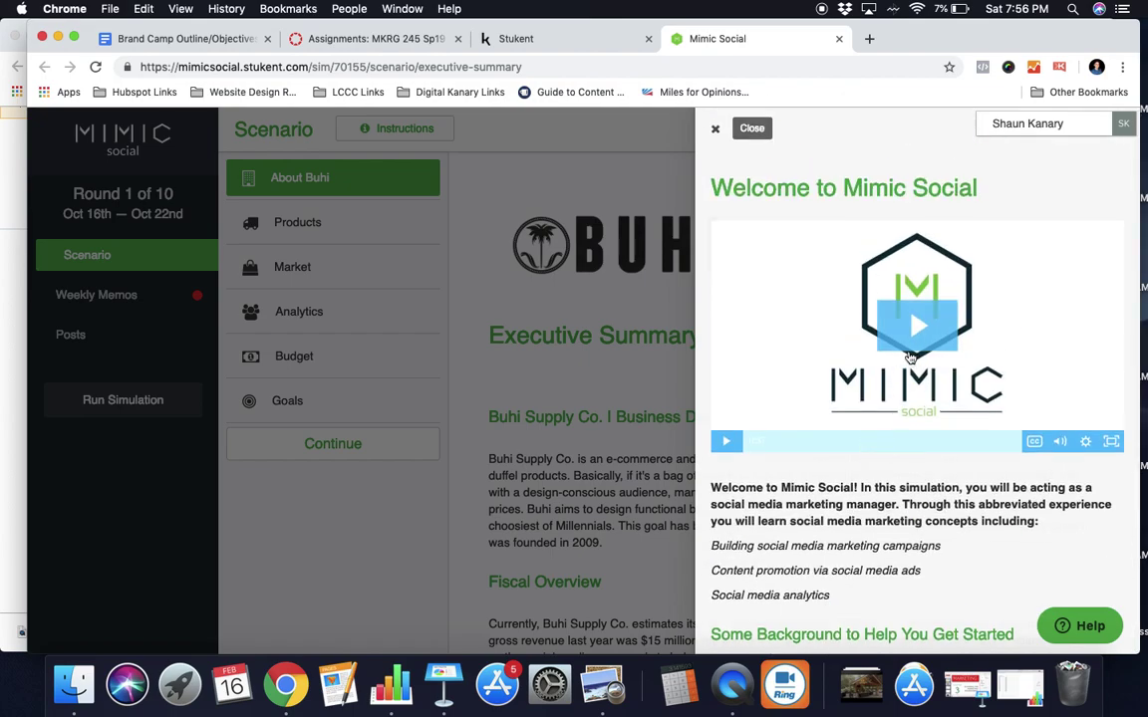
{"action": "scroll", "coordinate": [879, 558], "scroll_direction": "down", "scroll_amount": 3}
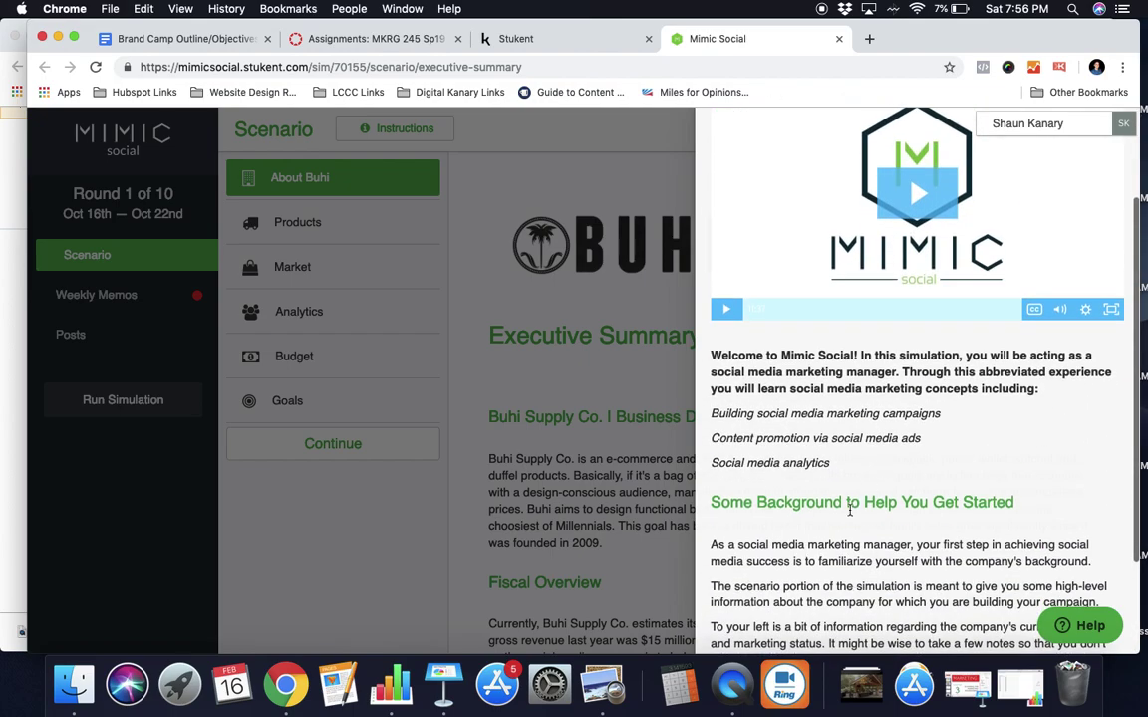
{"action": "scroll", "coordinate": [767, 223], "scroll_direction": "up", "scroll_amount": 3}
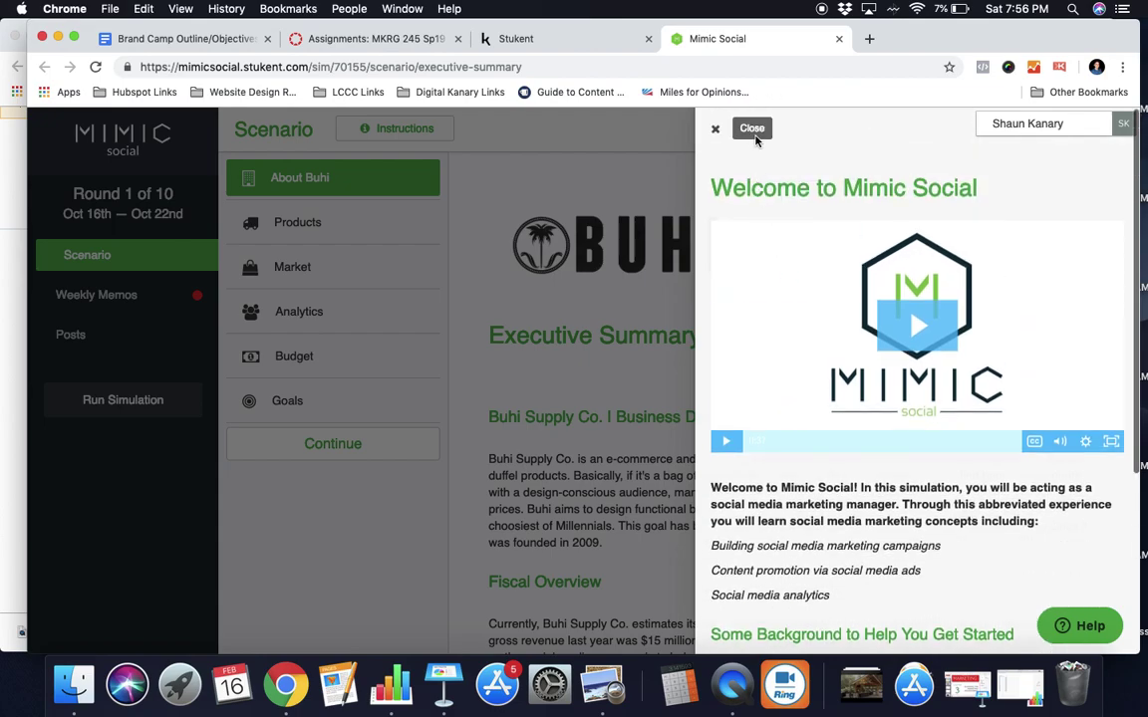
{"action": "left_click", "coordinate": [752, 127]}
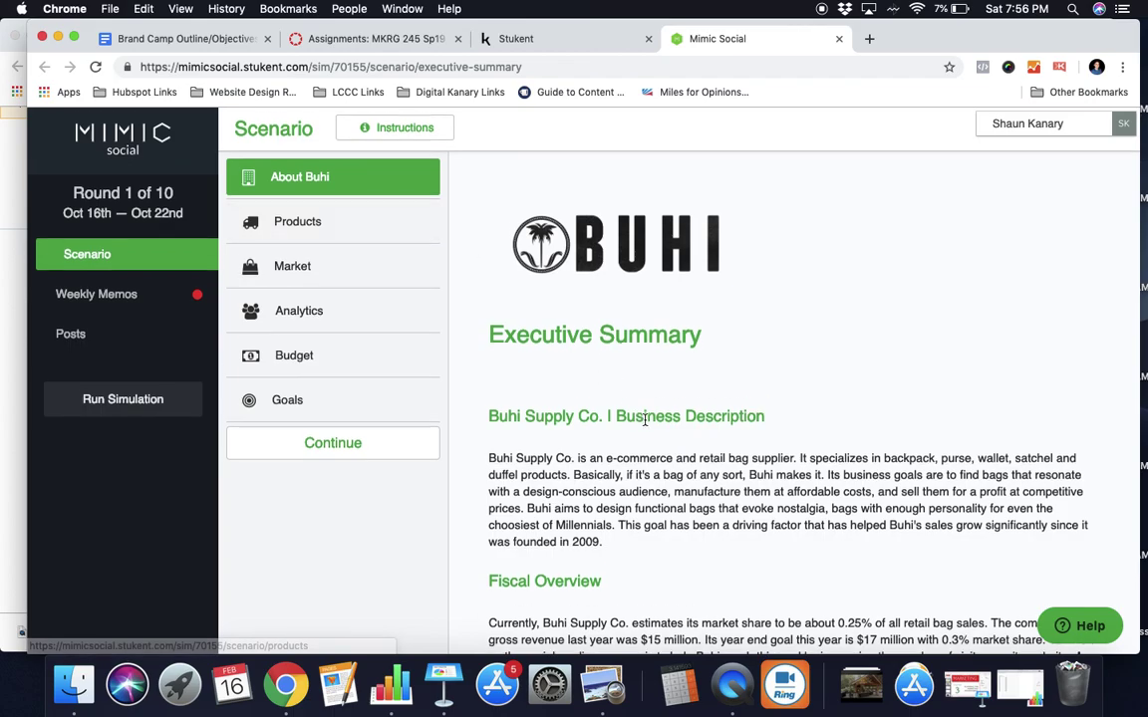
Step: Browse Buhi's Products page, reviewing bag types priced from $20 totes to $100 travel bags
{"action": "scroll", "coordinate": [644, 420], "scroll_direction": "down", "scroll_amount": 2}
{"action": "scroll", "coordinate": [644, 420], "scroll_direction": "up", "scroll_amount": 2}
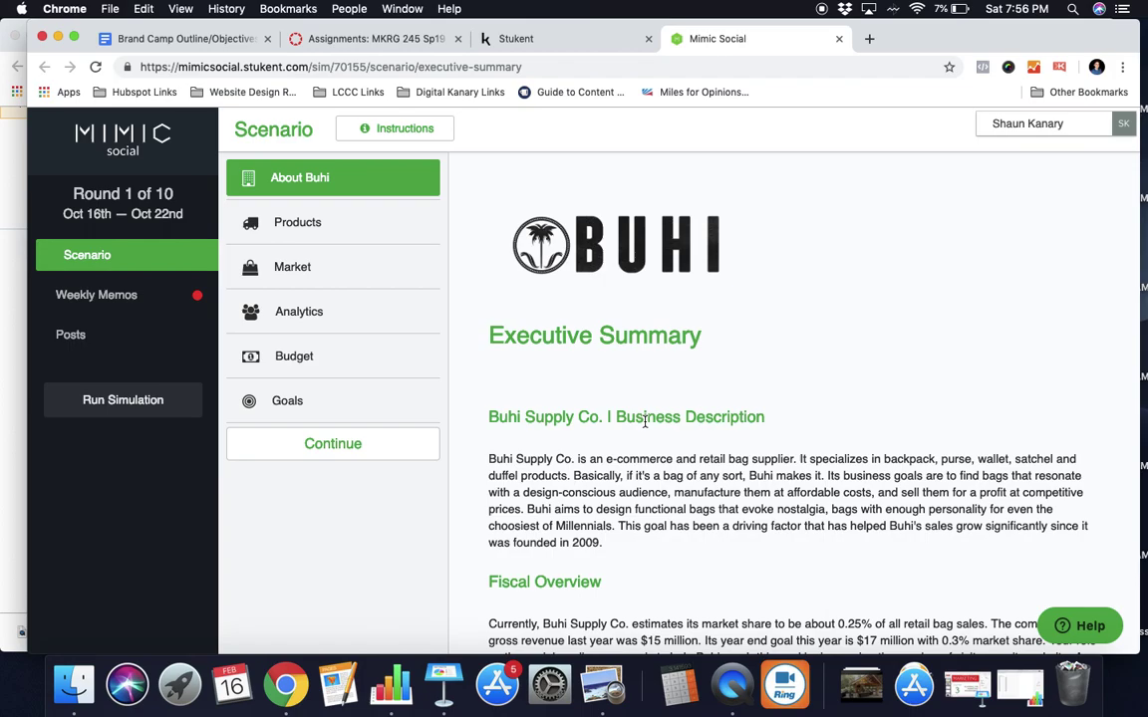
{"action": "scroll", "coordinate": [862, 569], "scroll_direction": "down", "scroll_amount": 2}
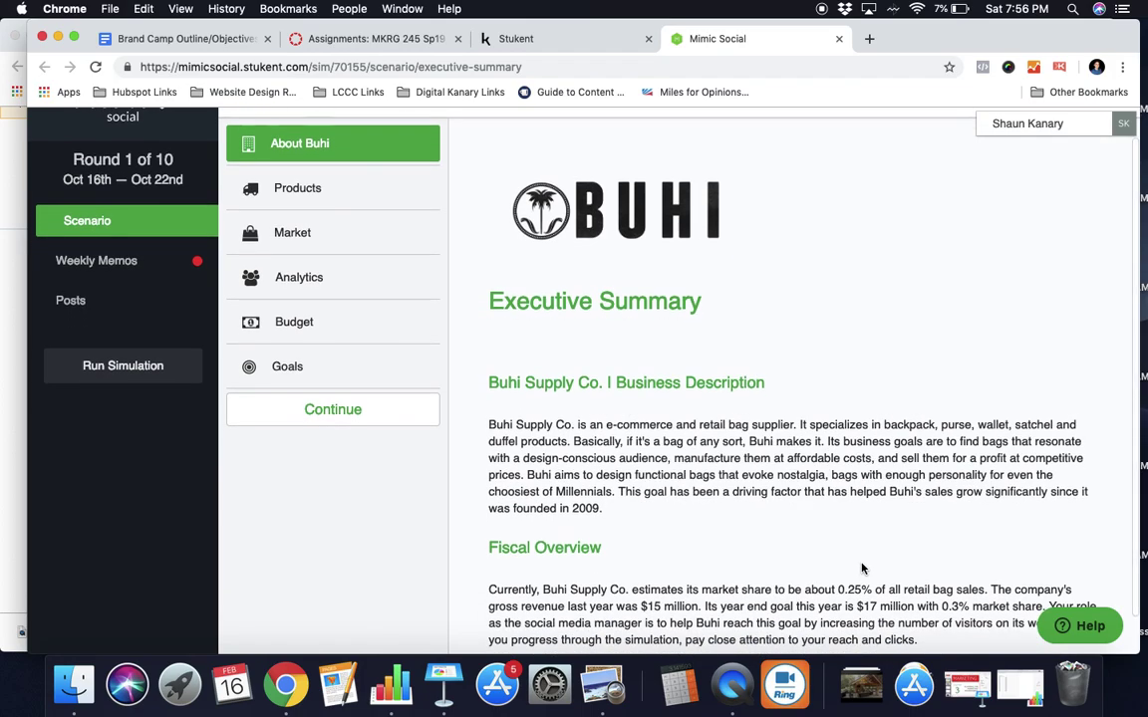
{"action": "scroll", "coordinate": [863, 568], "scroll_direction": "down", "scroll_amount": 3}
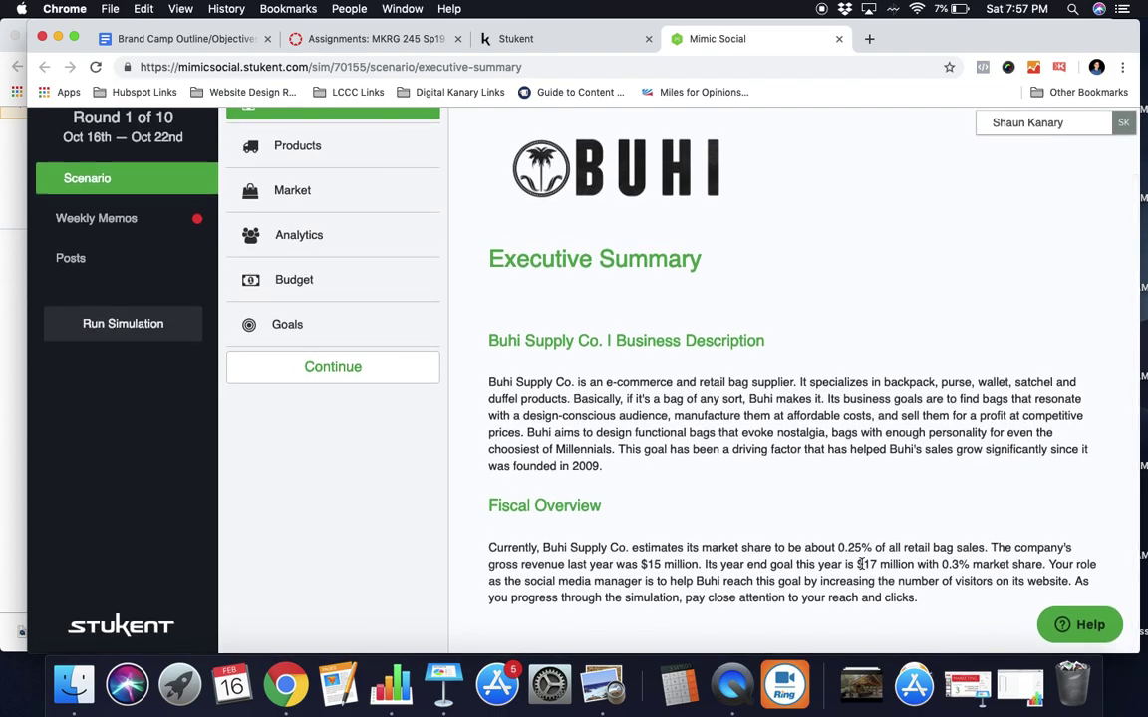
{"action": "scroll", "coordinate": [860, 565], "scroll_direction": "up", "scroll_amount": 4}
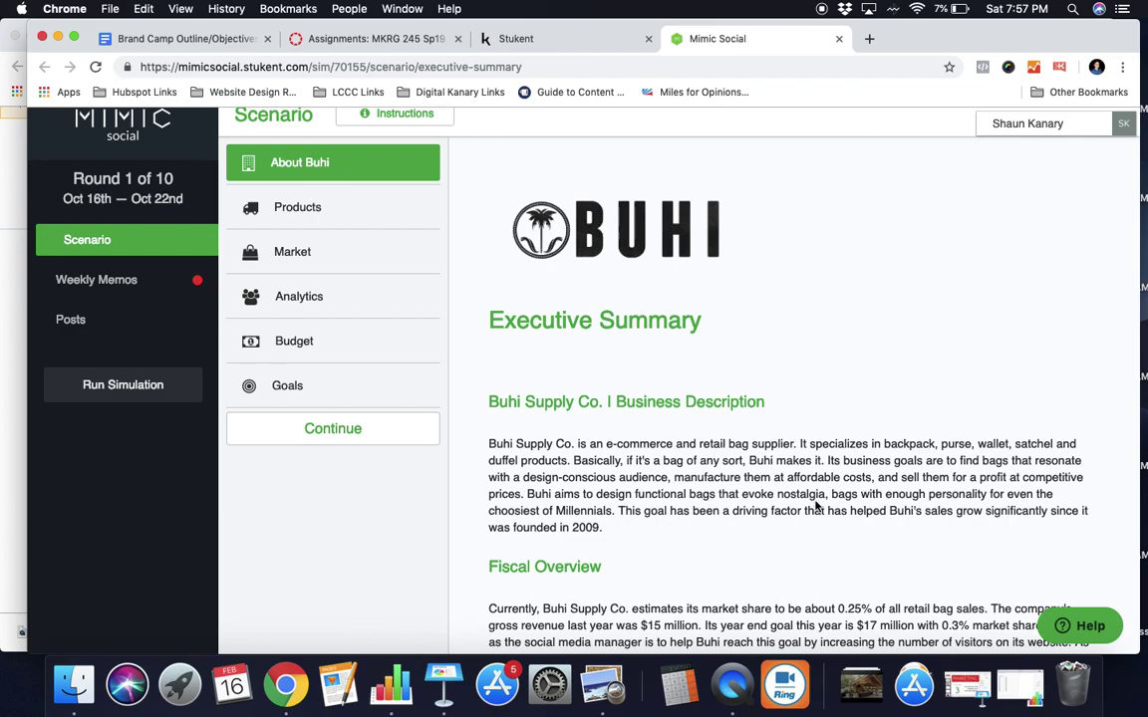
{"action": "scroll", "coordinate": [815, 506], "scroll_direction": "up", "scroll_amount": 1}
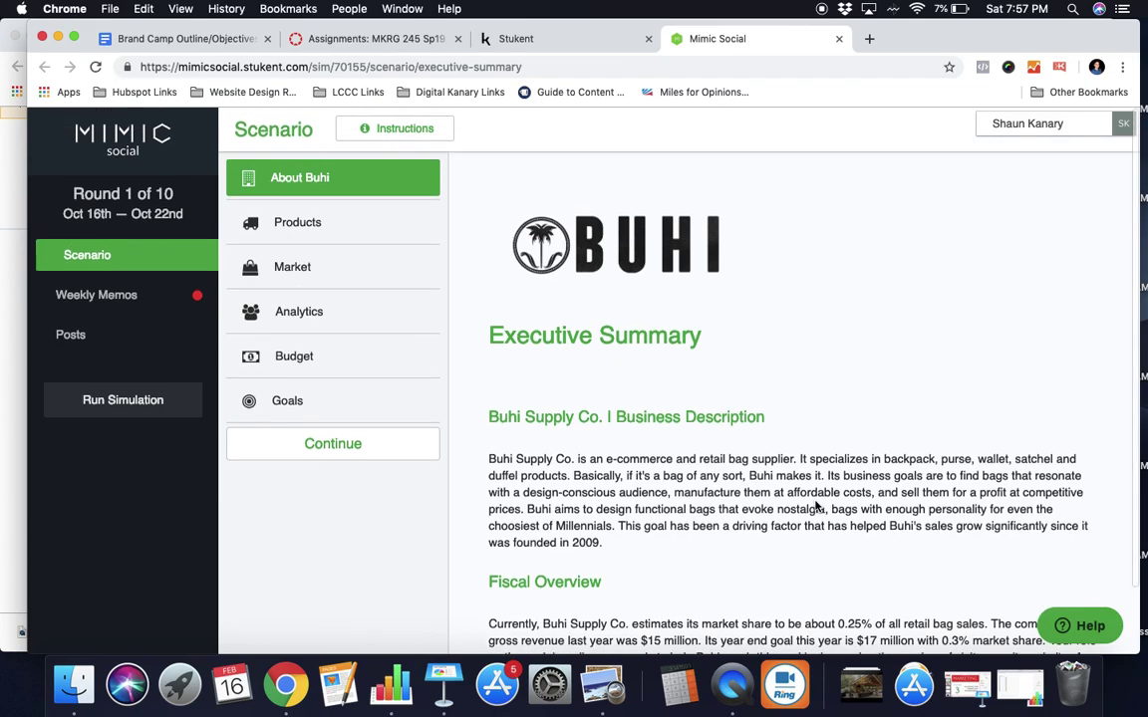
{"action": "left_click", "coordinate": [357, 228]}
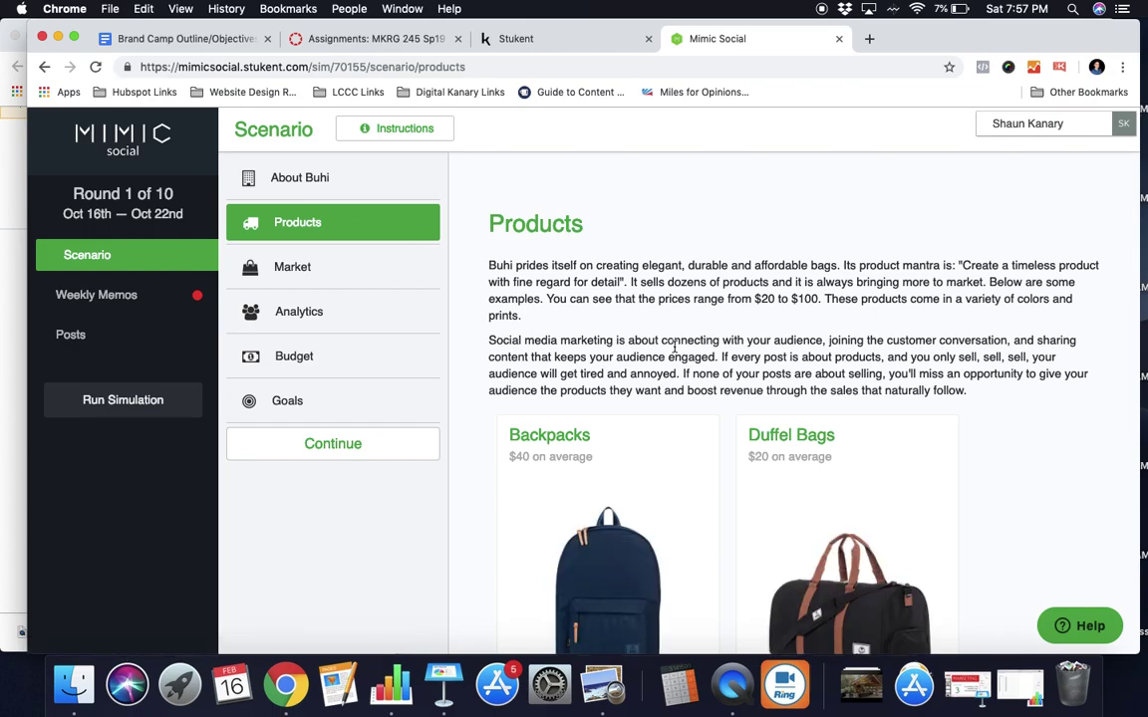
{"action": "scroll", "coordinate": [674, 347], "scroll_direction": "down", "scroll_amount": 5}
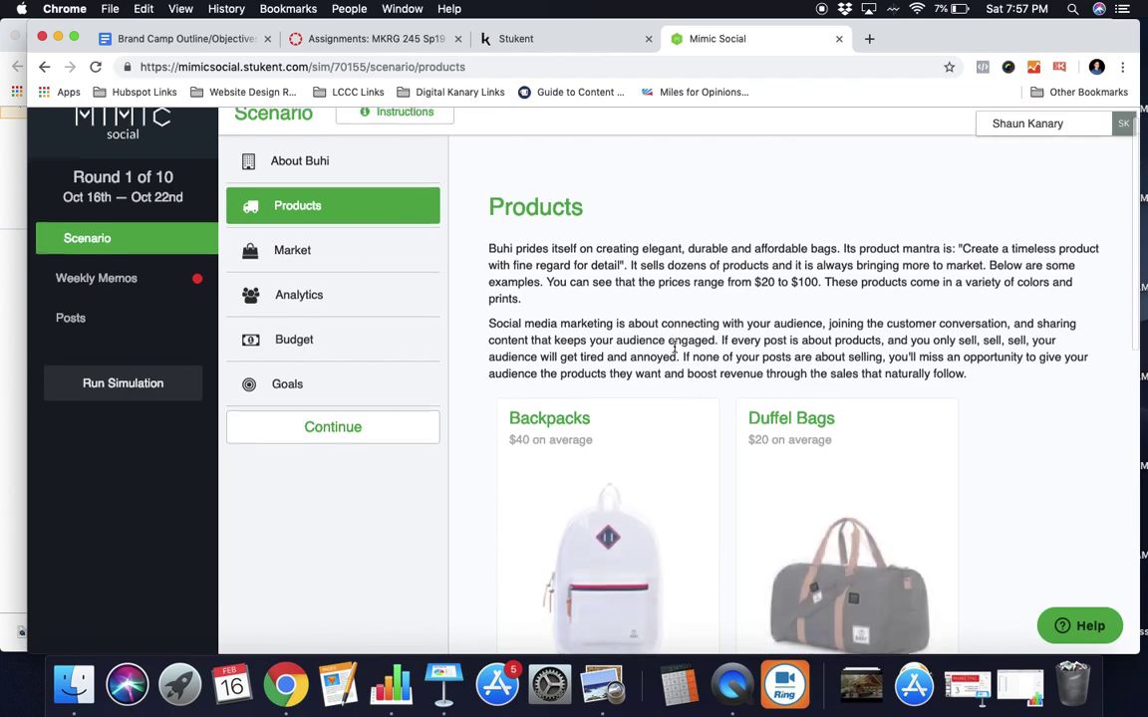
{"action": "scroll", "coordinate": [673, 346], "scroll_direction": "down", "scroll_amount": 8}
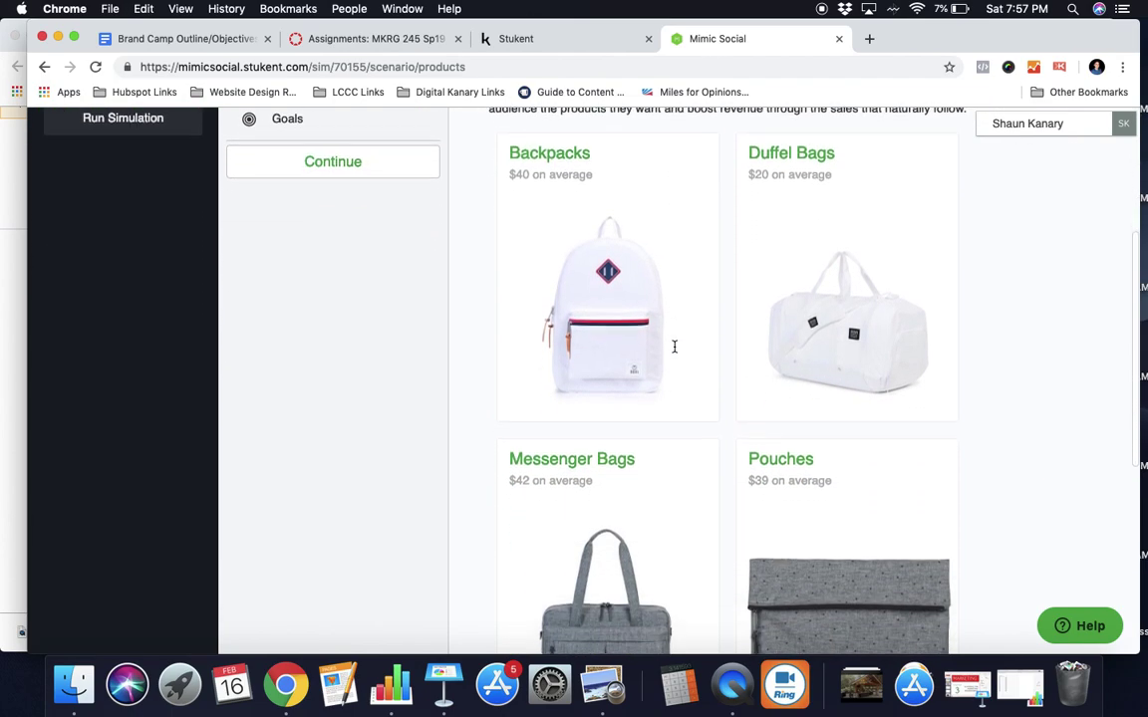
{"action": "scroll", "coordinate": [673, 347], "scroll_direction": "down", "scroll_amount": 5}
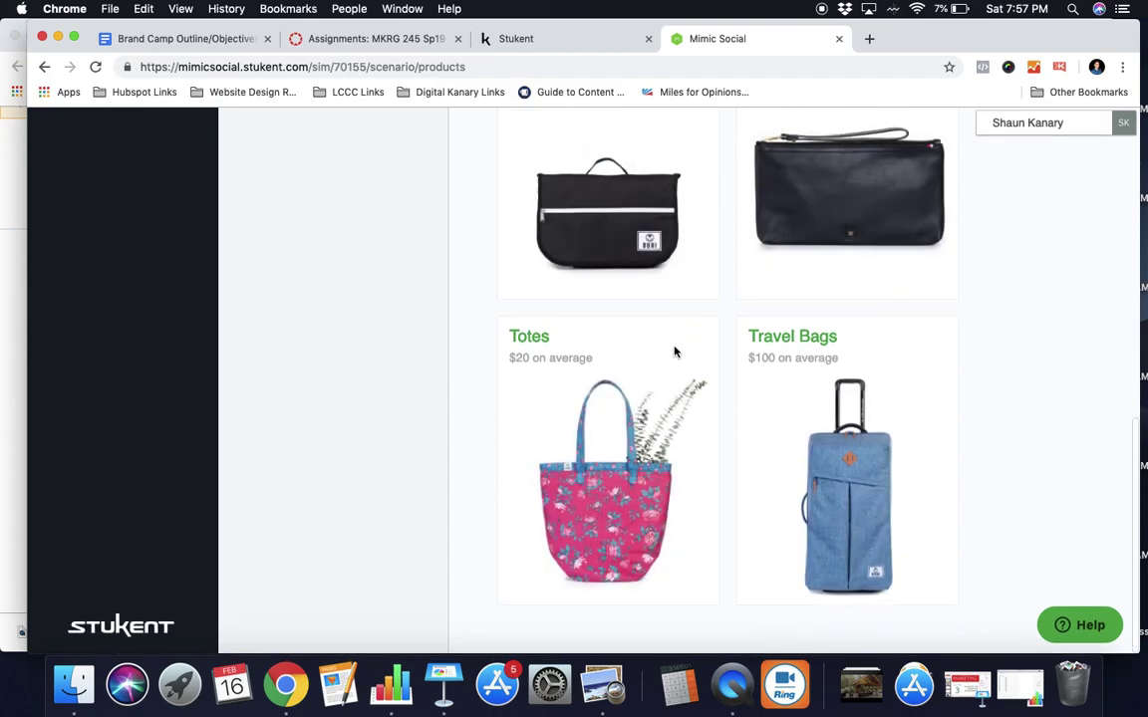
{"action": "scroll", "coordinate": [673, 347], "scroll_direction": "up", "scroll_amount": 17}
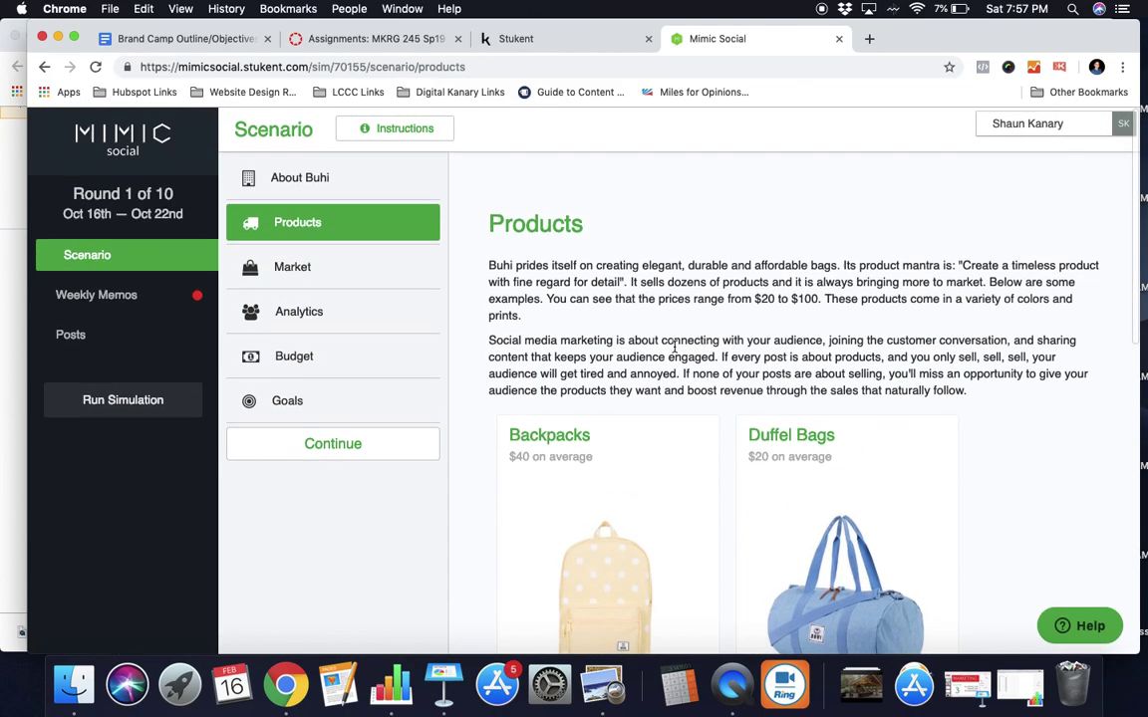
Step: Open the Market overview and note Back-to-School Mindy's 20% market share
{"action": "left_click", "coordinate": [377, 275]}
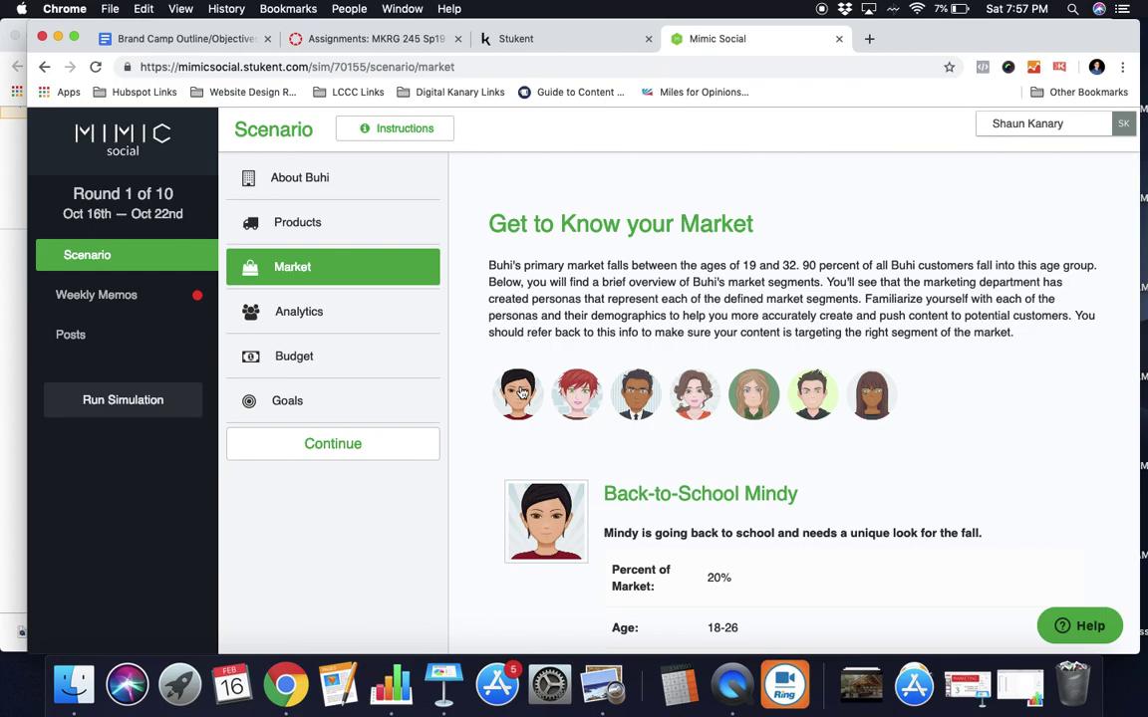
{"action": "scroll", "coordinate": [571, 402], "scroll_direction": "down", "scroll_amount": 4}
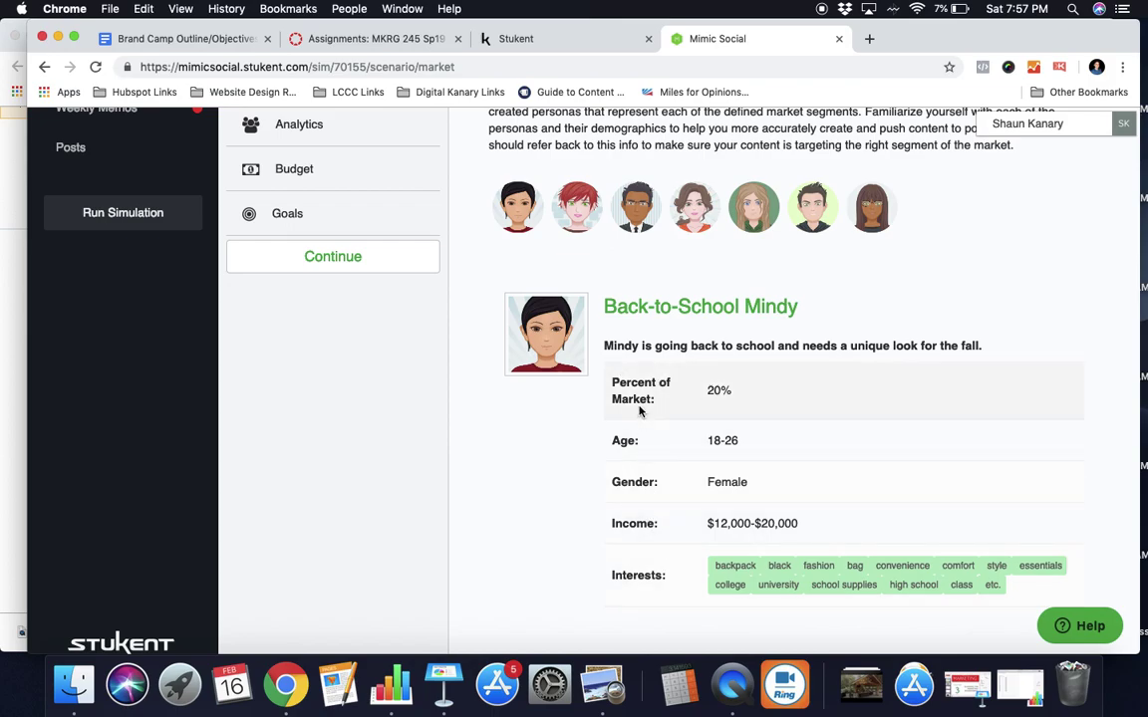
{"action": "left_click_drag", "start_coordinate": [740, 390], "coordinate": [707, 390]}
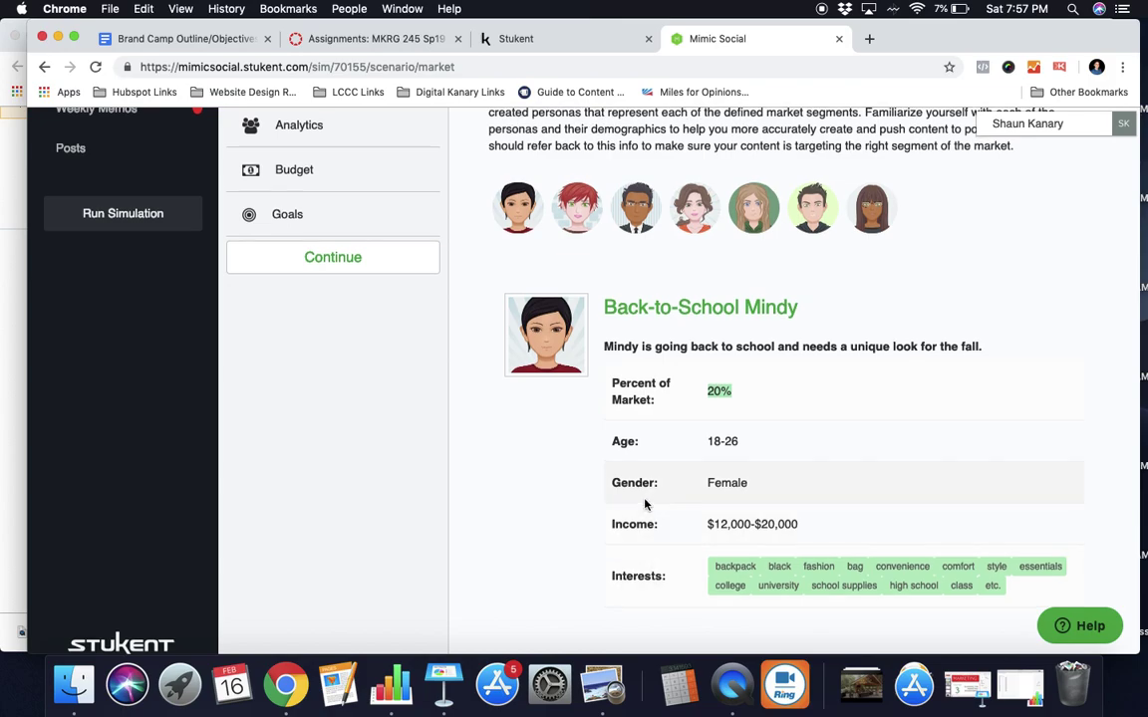
{"action": "scroll", "coordinate": [576, 256], "scroll_direction": "up", "scroll_amount": 1}
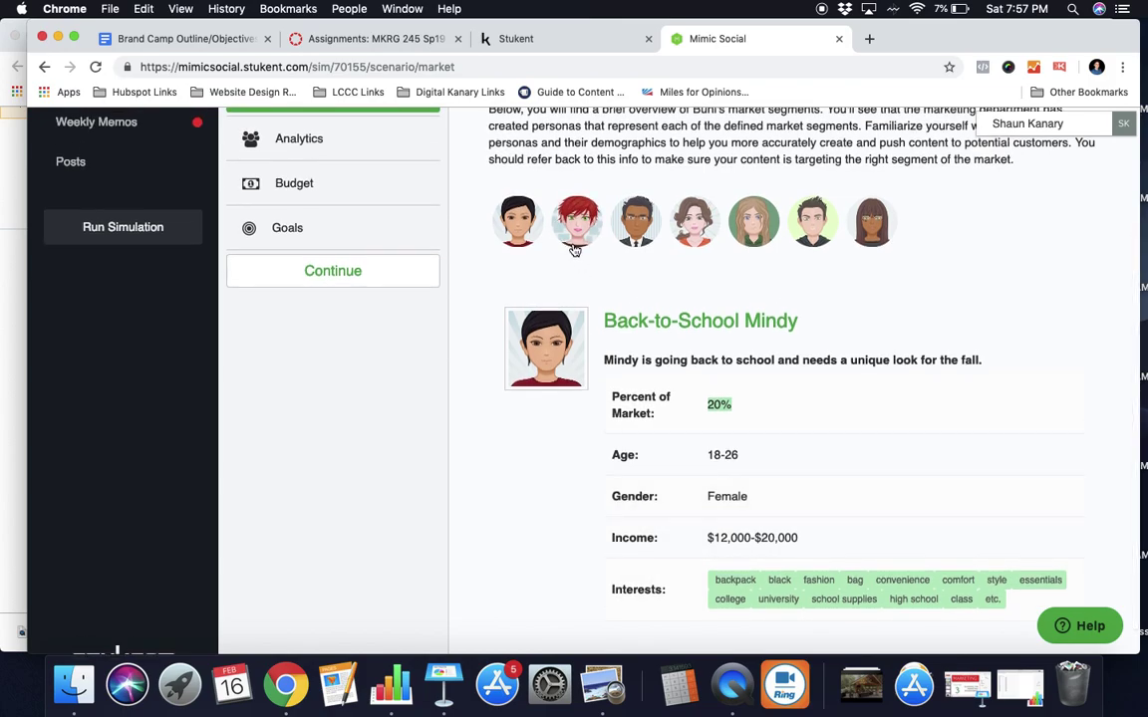
Step: View each persona in turn: Sue, Mindy, Raj, Jill, Sally, Tom, ending on Hipster Mommy Kami
{"action": "left_click", "coordinate": [574, 224]}
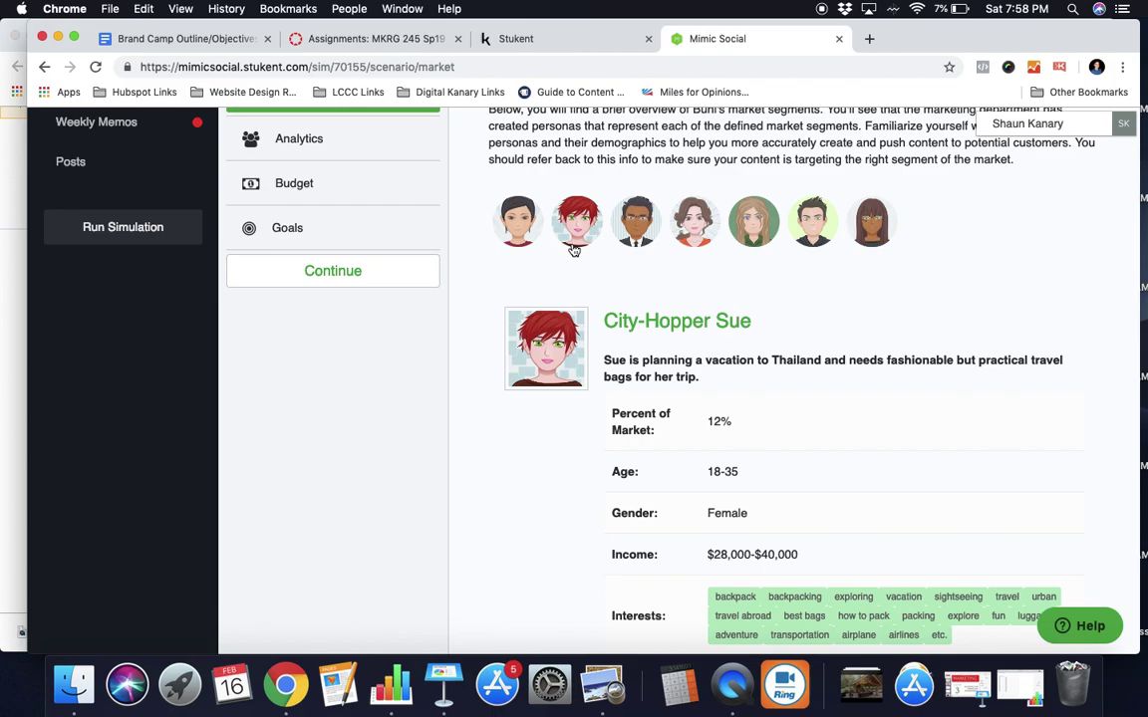
{"action": "left_click", "coordinate": [516, 225]}
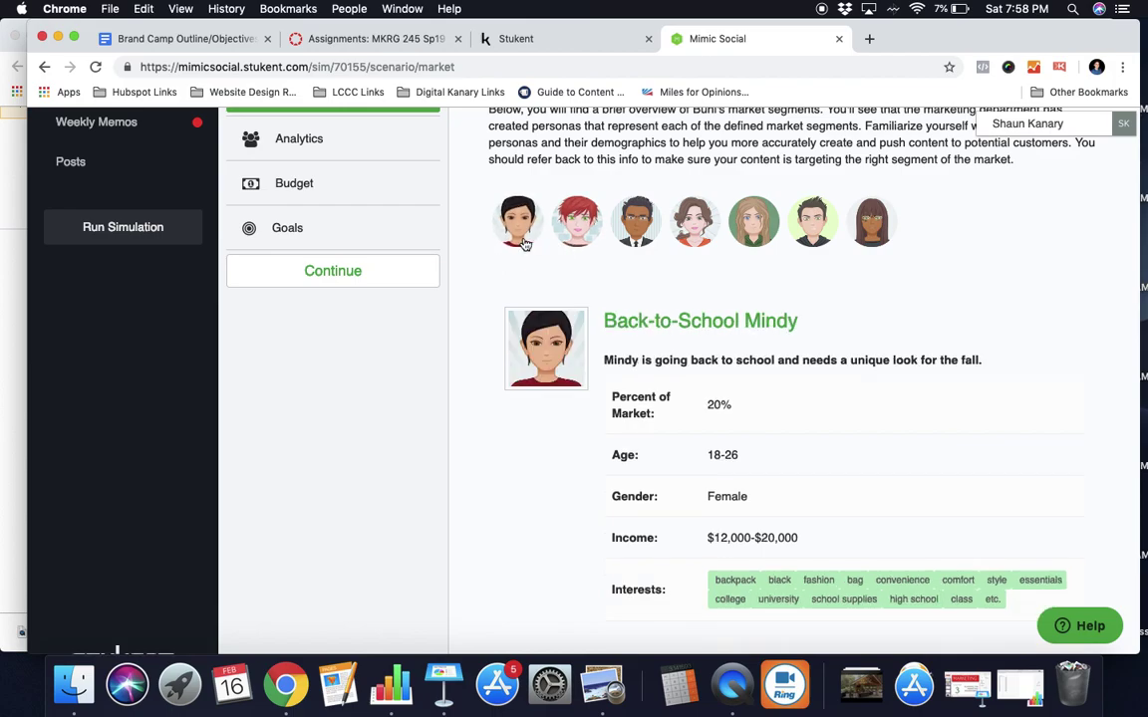
{"action": "left_click", "coordinate": [578, 239]}
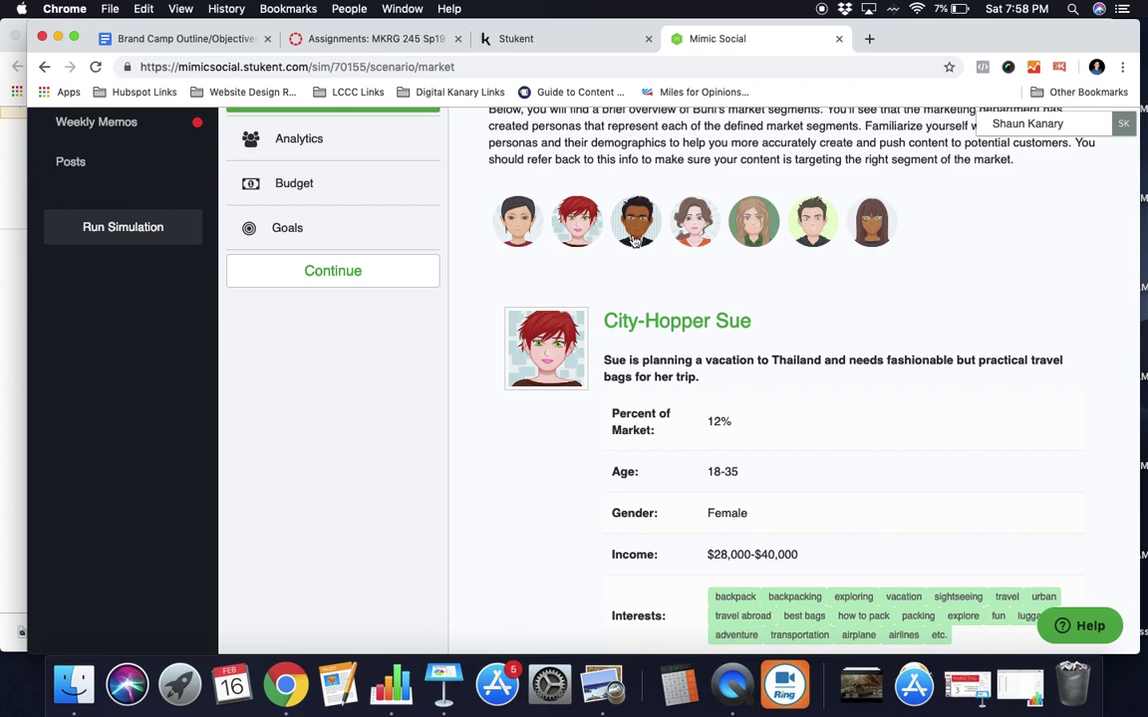
{"action": "left_click", "coordinate": [635, 242]}
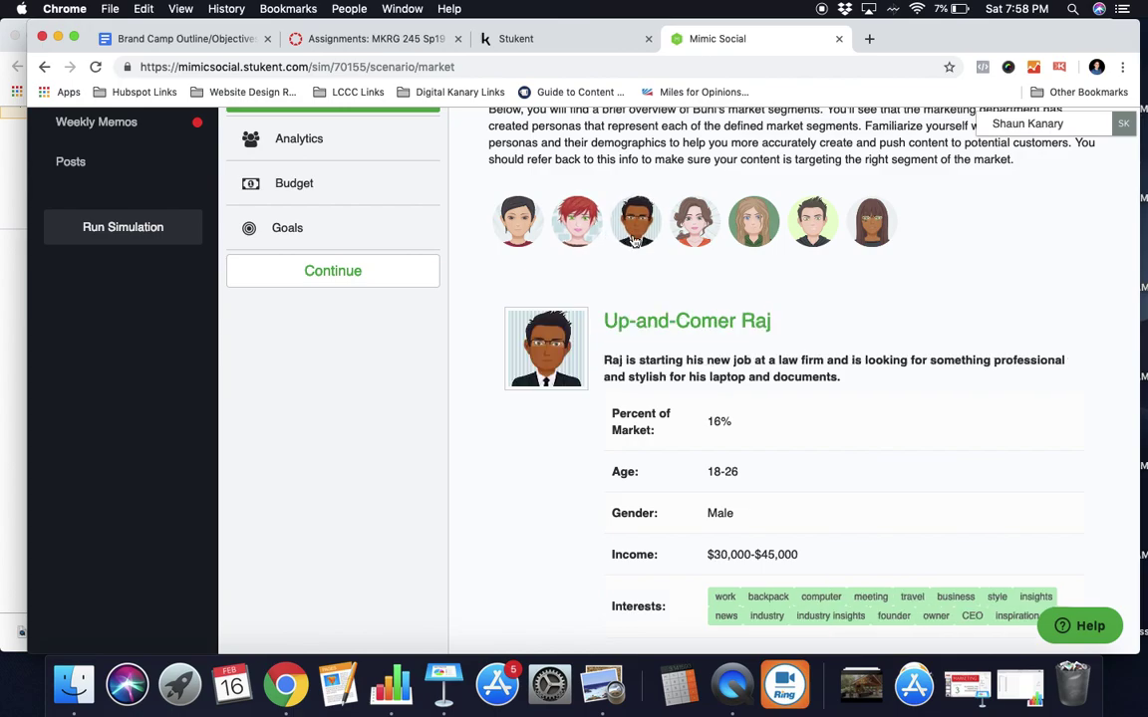
{"action": "left_click", "coordinate": [690, 231]}
{"action": "left_click", "coordinate": [746, 237]}
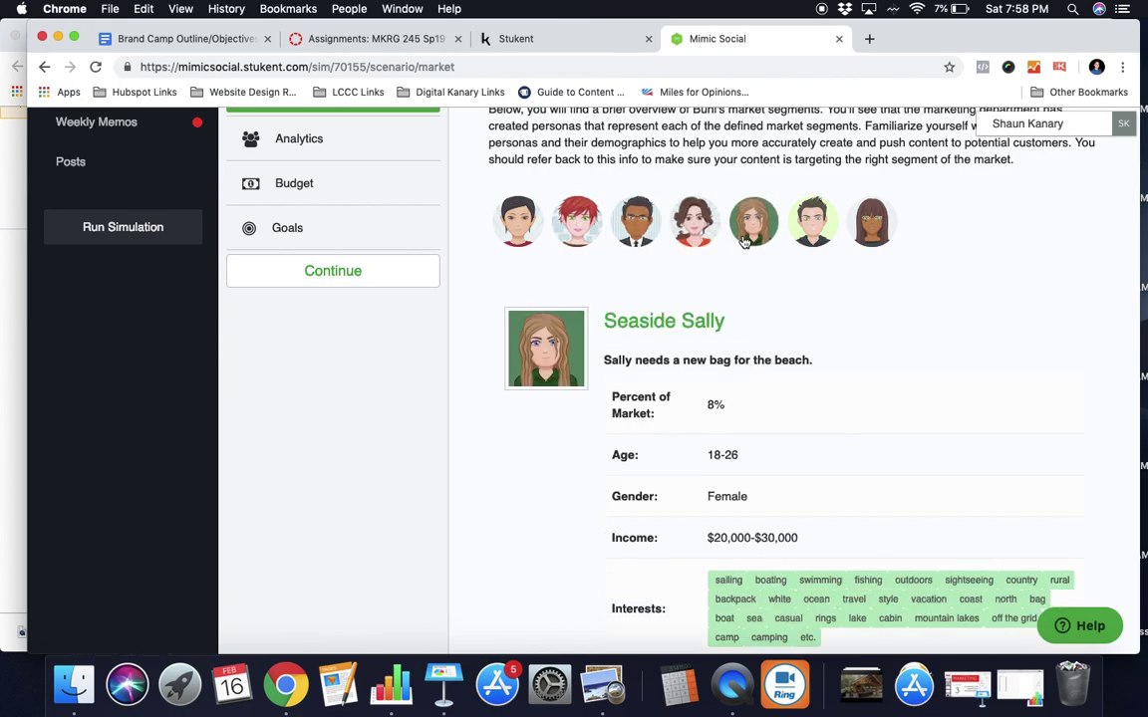
{"action": "left_click", "coordinate": [812, 227]}
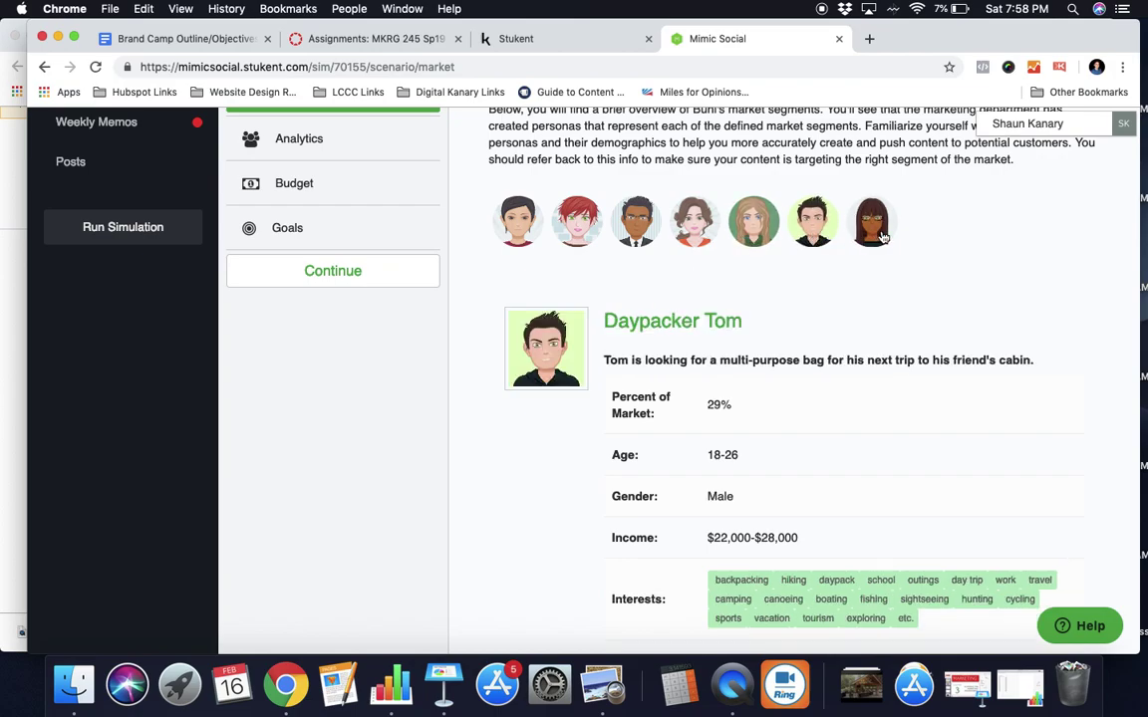
{"action": "left_click", "coordinate": [873, 223]}
{"action": "scroll", "coordinate": [881, 237], "scroll_direction": "up", "scroll_amount": 3}
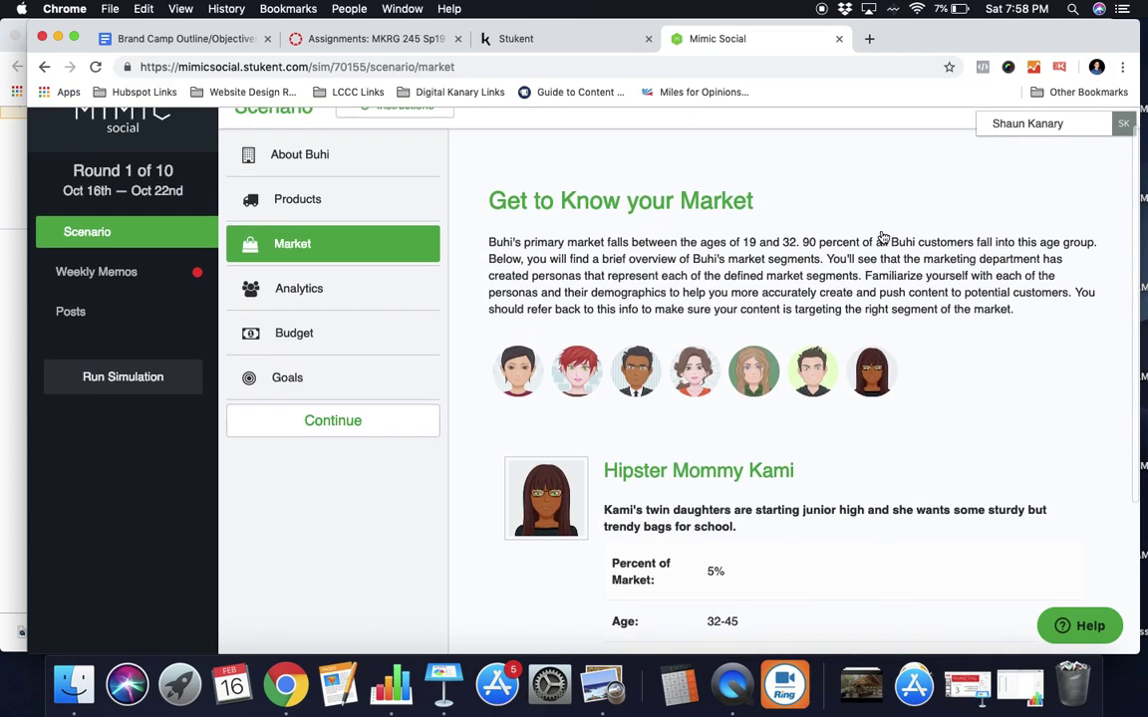
Step: Chart Facebook reactions and comments, clicks, shares, page likes and conversions by month in Analytics
{"action": "left_click", "coordinate": [373, 309]}
{"action": "scroll", "coordinate": [697, 313], "scroll_direction": "down", "scroll_amount": 2}
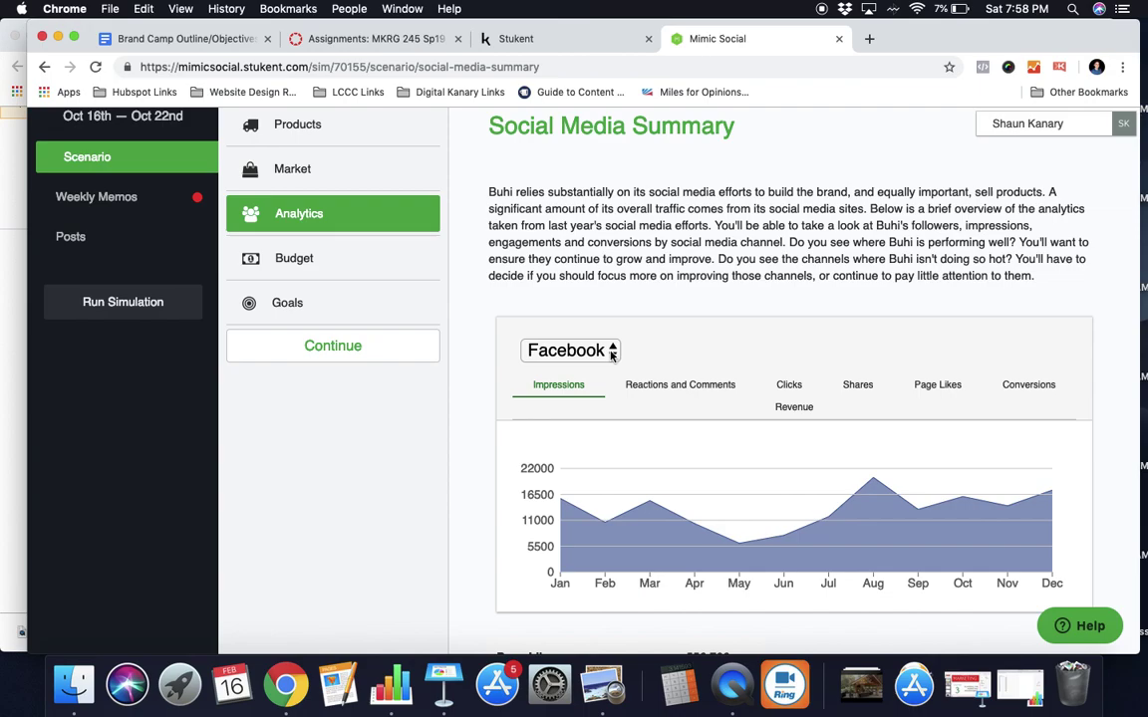
{"action": "left_click", "coordinate": [693, 385]}
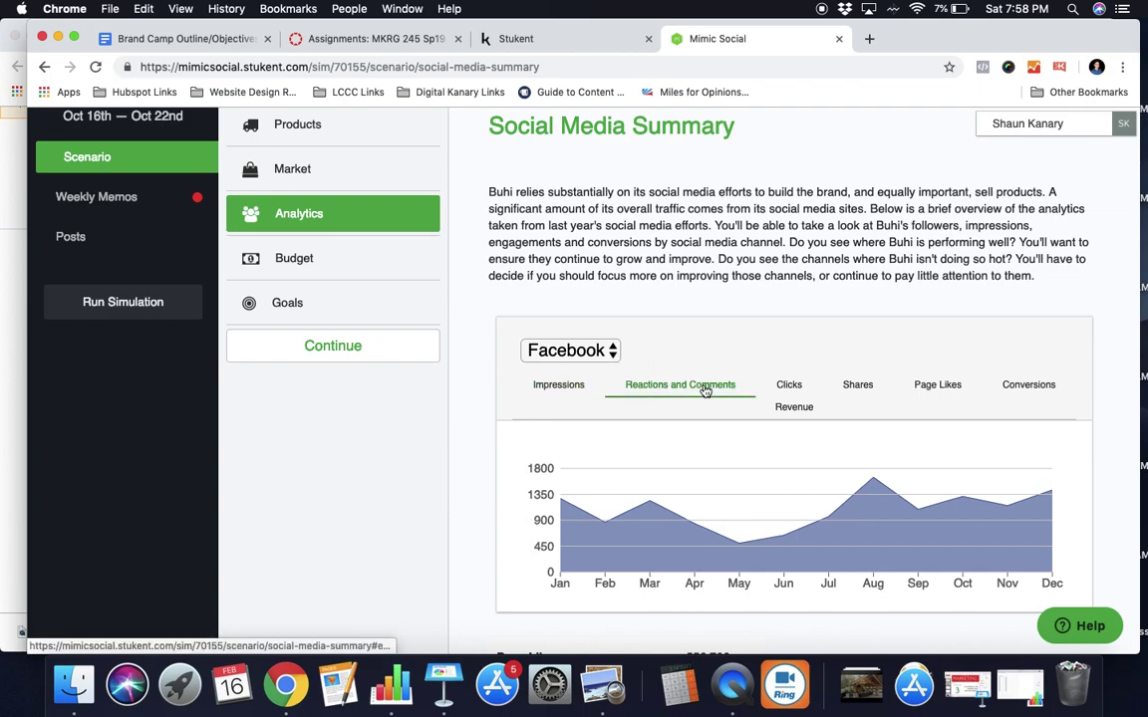
{"action": "left_click", "coordinate": [788, 397]}
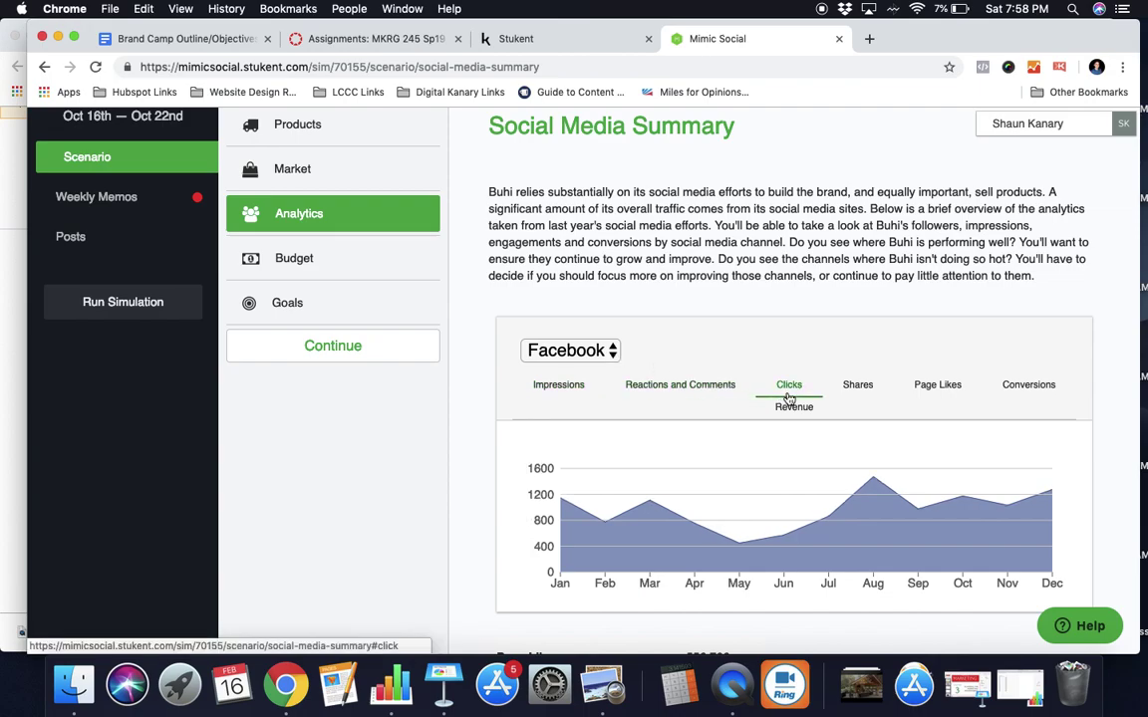
{"action": "left_click", "coordinate": [864, 395]}
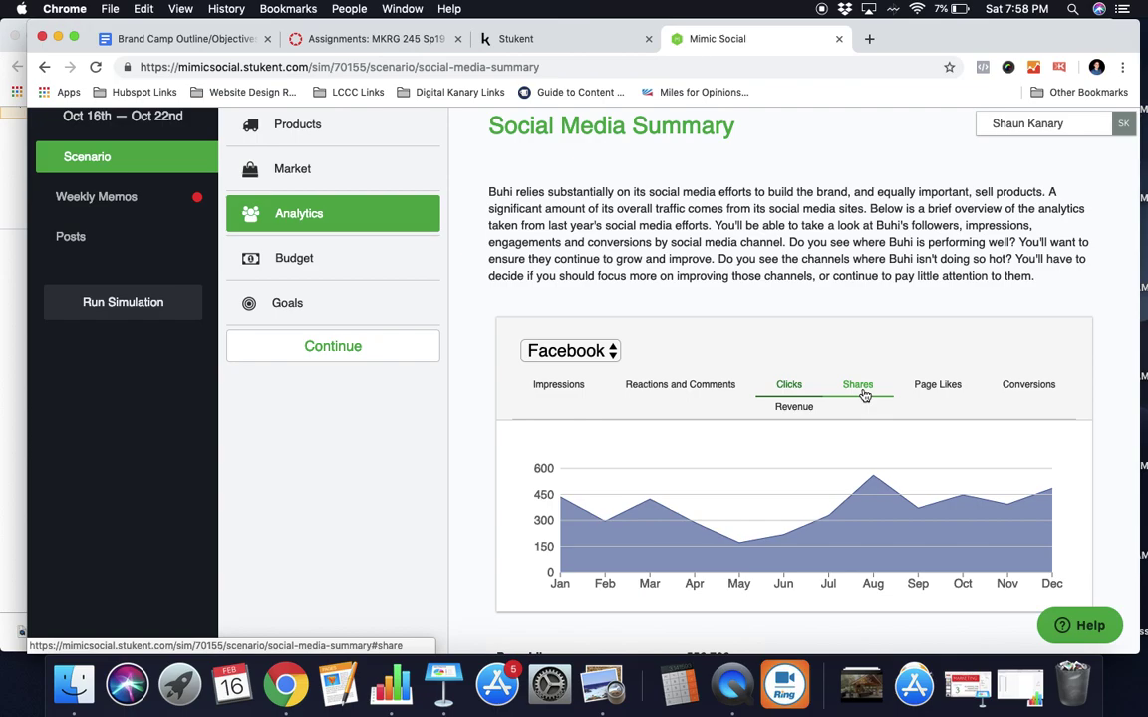
{"action": "left_click", "coordinate": [938, 394]}
{"action": "left_click", "coordinate": [1030, 389]}
{"action": "scroll", "coordinate": [1032, 389], "scroll_direction": "down", "scroll_amount": 4}
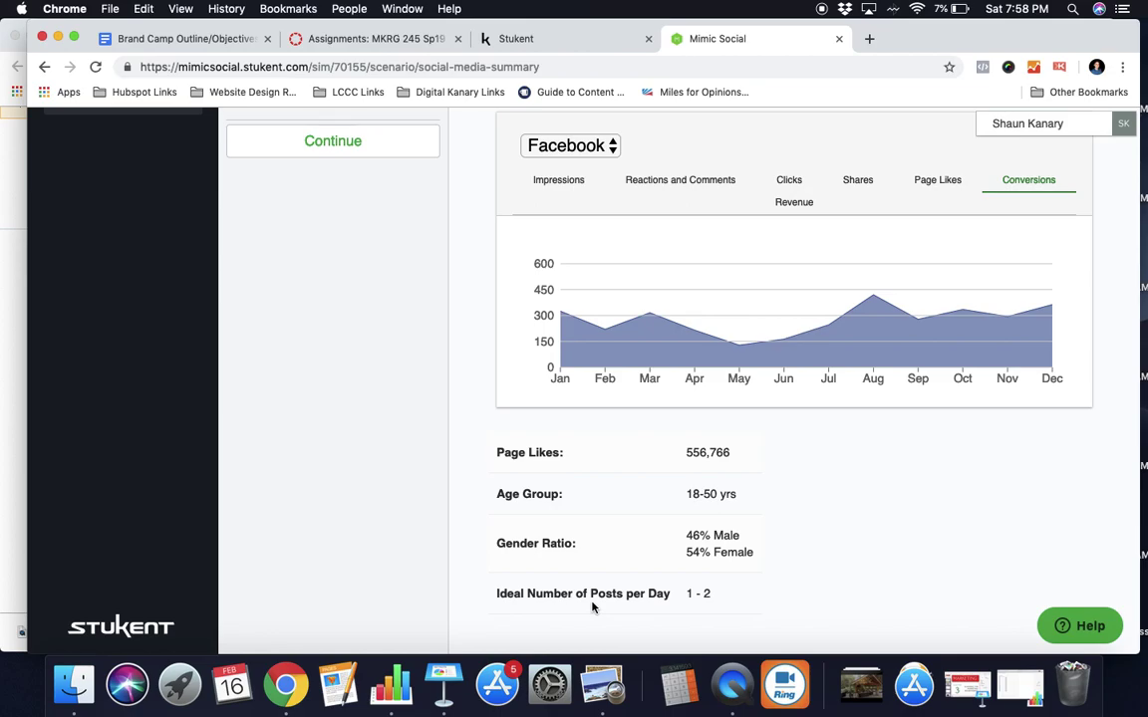
Step: Switch the analytics to Instagram data, then open the Budget page showing the $5,000 weekly budget
{"action": "left_click", "coordinate": [603, 146]}
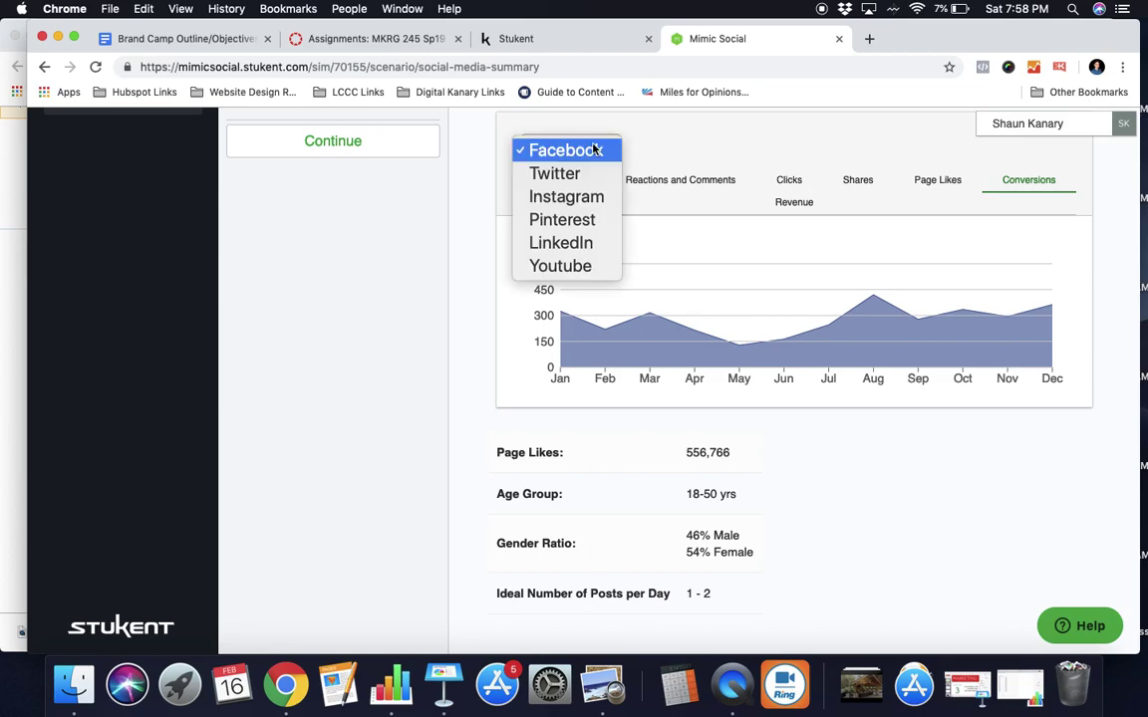
{"action": "left_click", "coordinate": [594, 196]}
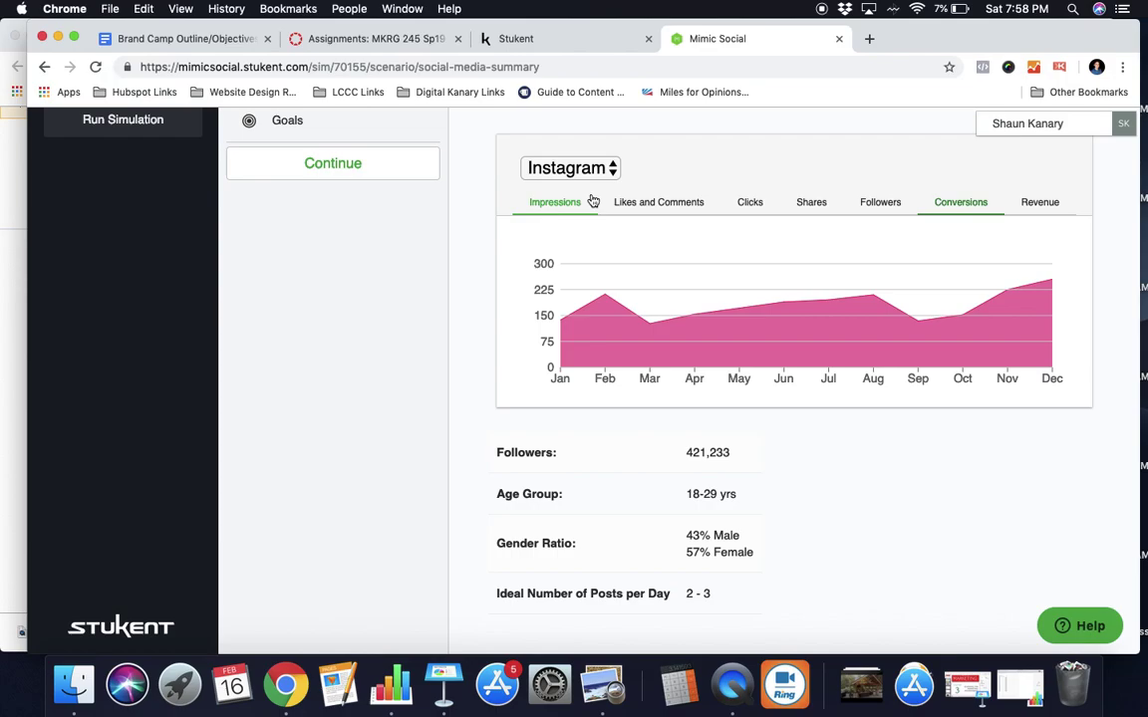
{"action": "scroll", "coordinate": [618, 458], "scroll_direction": "up", "scroll_amount": 5}
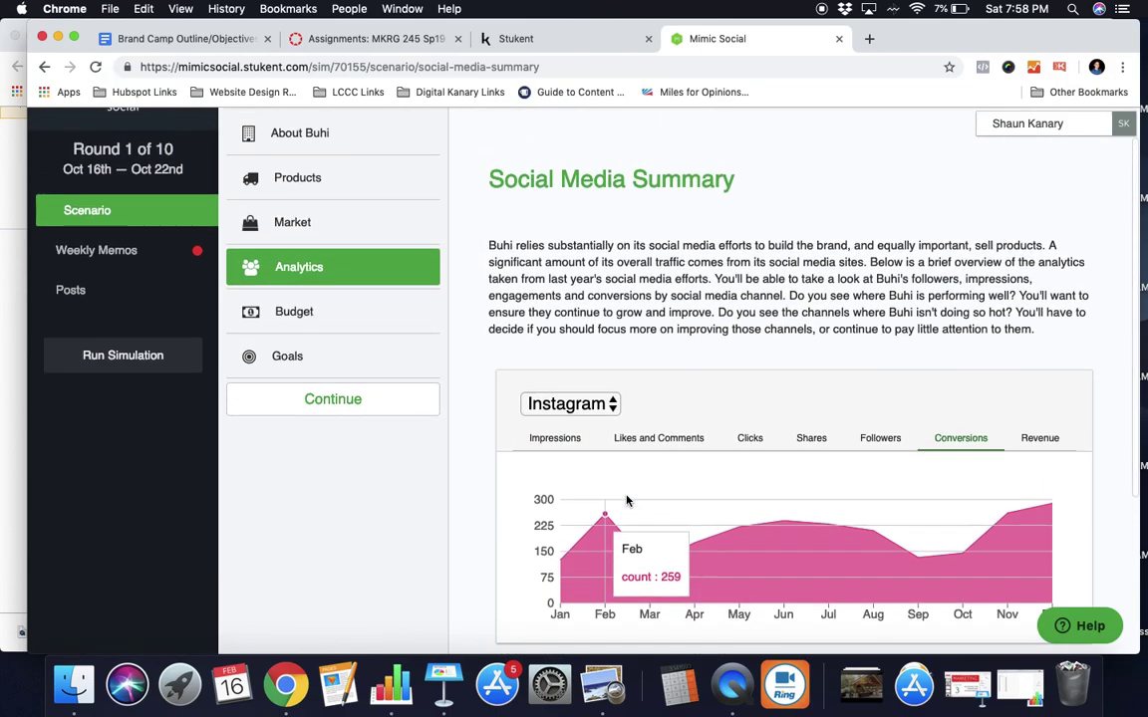
{"action": "scroll", "coordinate": [613, 493], "scroll_direction": "up", "scroll_amount": 2}
{"action": "left_click", "coordinate": [392, 367]}
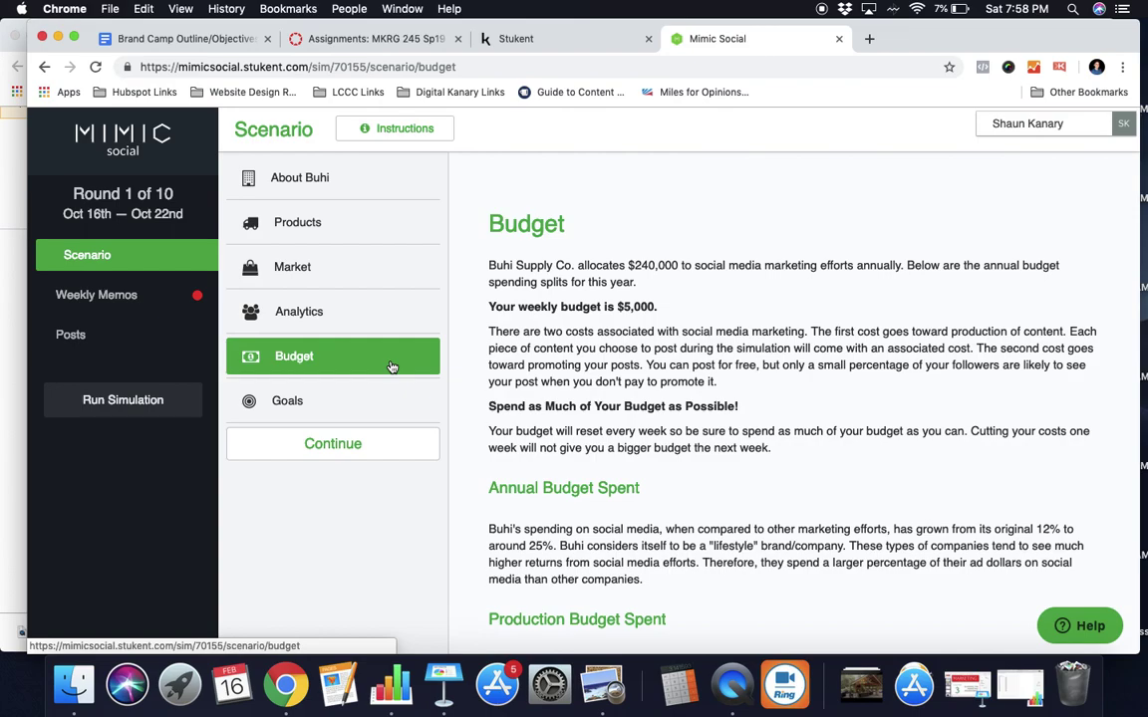
Step: Read the weekly budget rules, then scroll through the CMO's targets on the Goals page
{"action": "scroll", "coordinate": [586, 424], "scroll_direction": "down", "scroll_amount": 3}
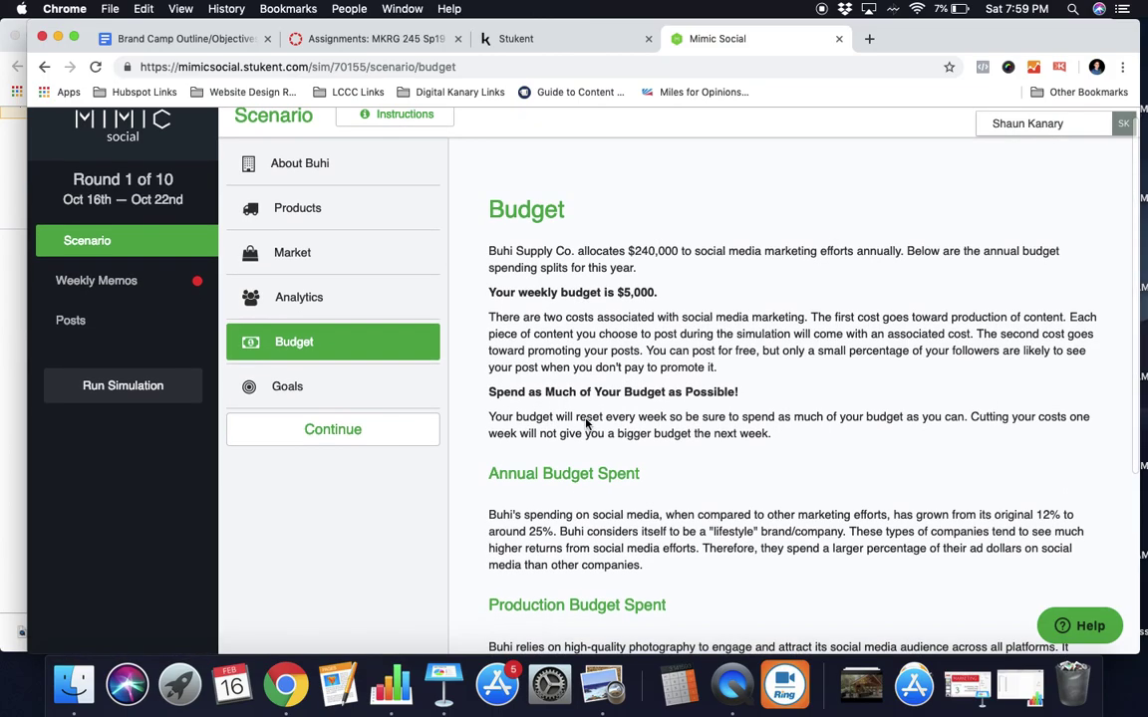
{"action": "scroll", "coordinate": [586, 418], "scroll_direction": "up", "scroll_amount": 2}
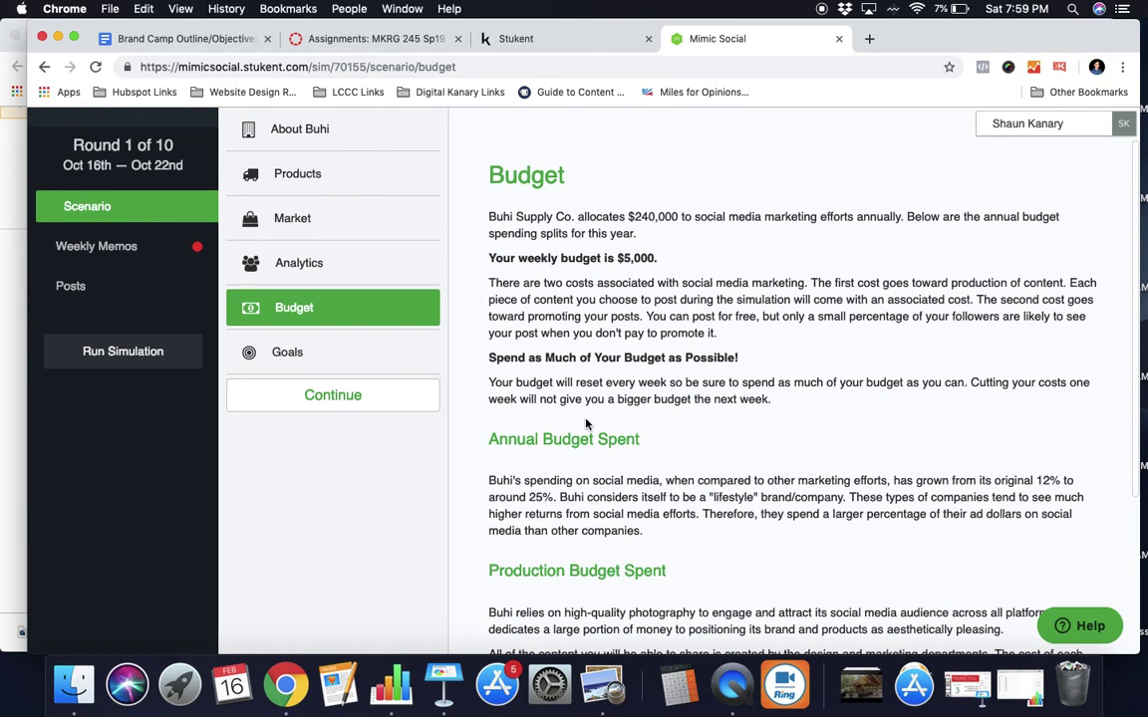
{"action": "left_click", "coordinate": [375, 355]}
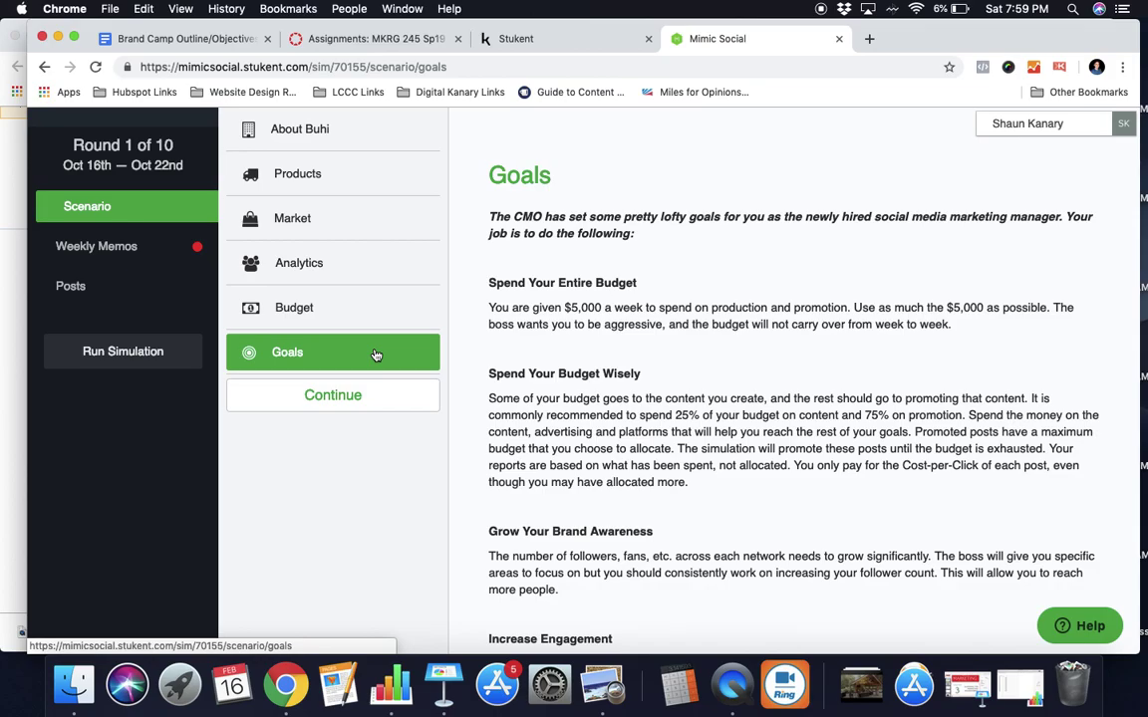
{"action": "scroll", "coordinate": [651, 361], "scroll_direction": "down", "scroll_amount": 2}
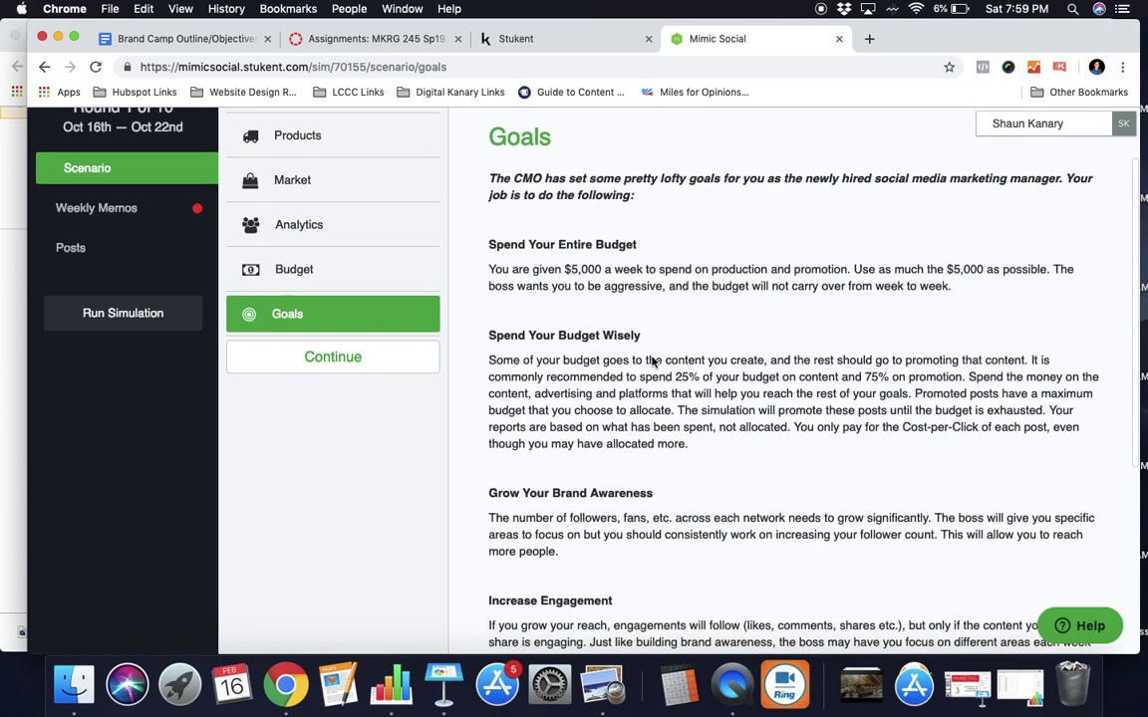
{"action": "scroll", "coordinate": [651, 361], "scroll_direction": "down", "scroll_amount": 3}
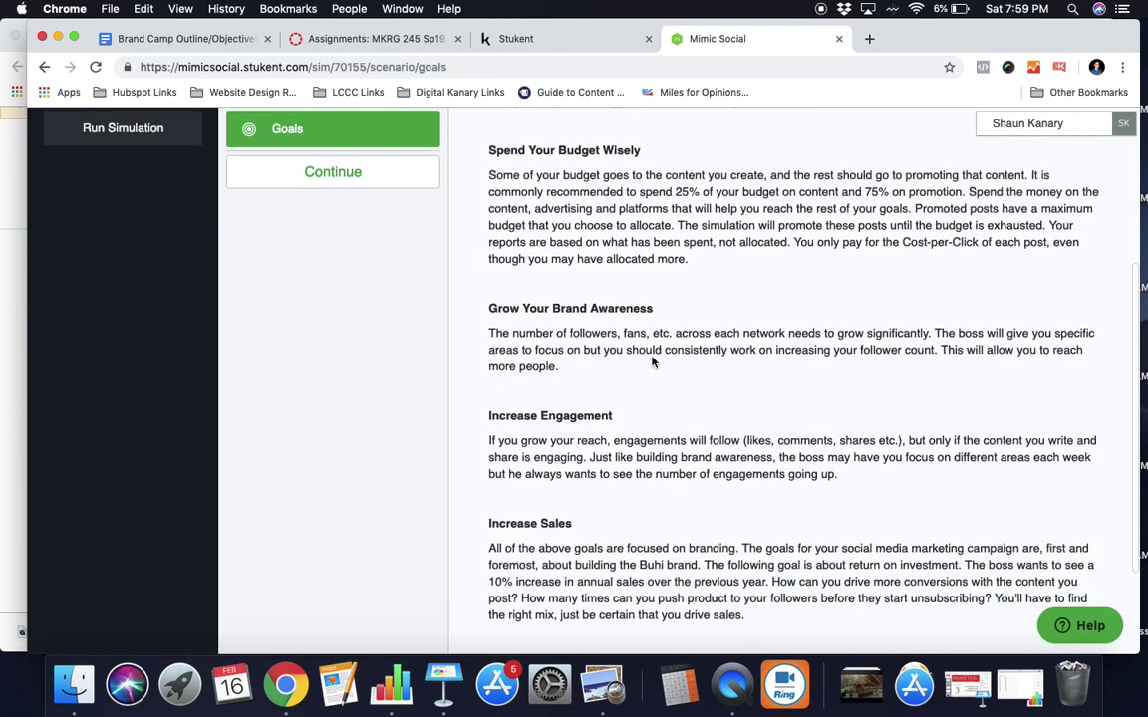
{"action": "scroll", "coordinate": [648, 317], "scroll_direction": "up", "scroll_amount": 4}
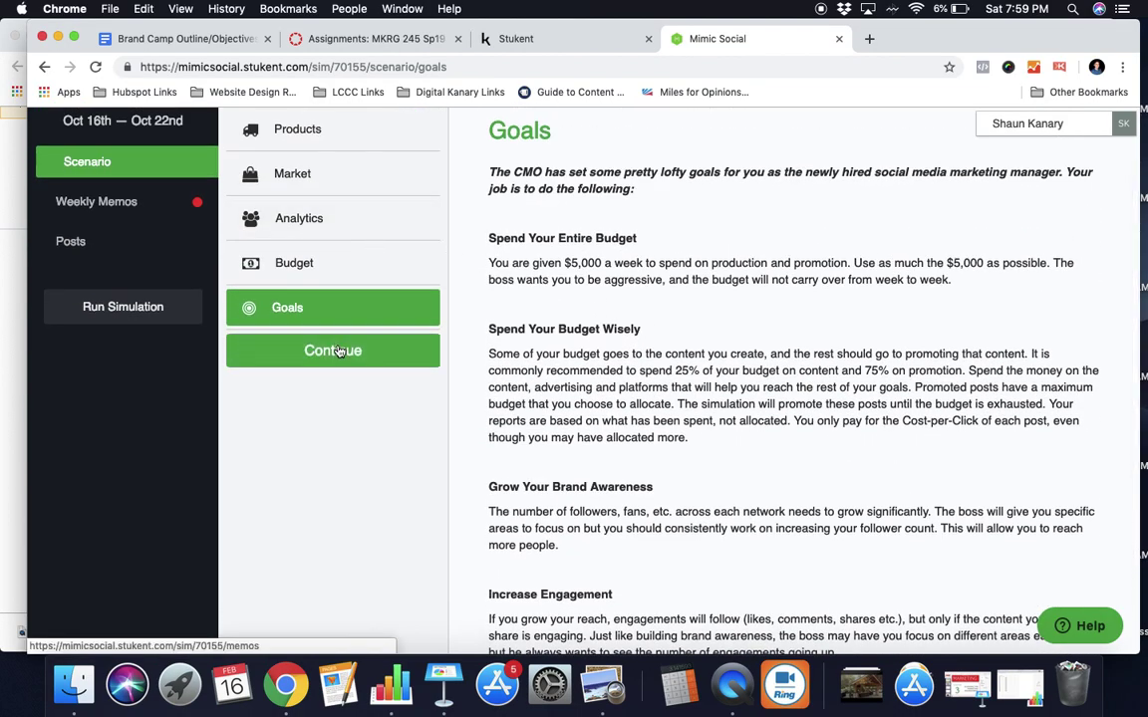
{"action": "scroll", "coordinate": [337, 351], "scroll_direction": "up", "scroll_amount": 2}
Step: Open the CMO's Social Media Metrics memo and its What Metrics Matter? article, then go to the Post Planner
{"action": "left_click", "coordinate": [337, 441]}
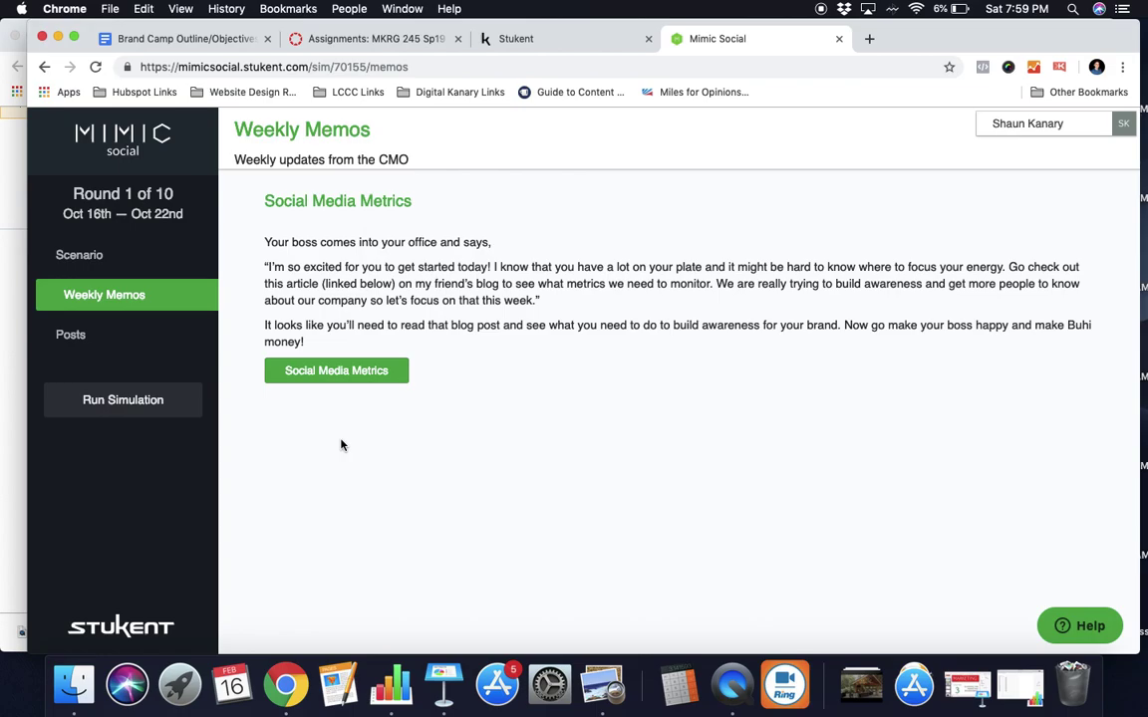
{"action": "left_click", "coordinate": [343, 382]}
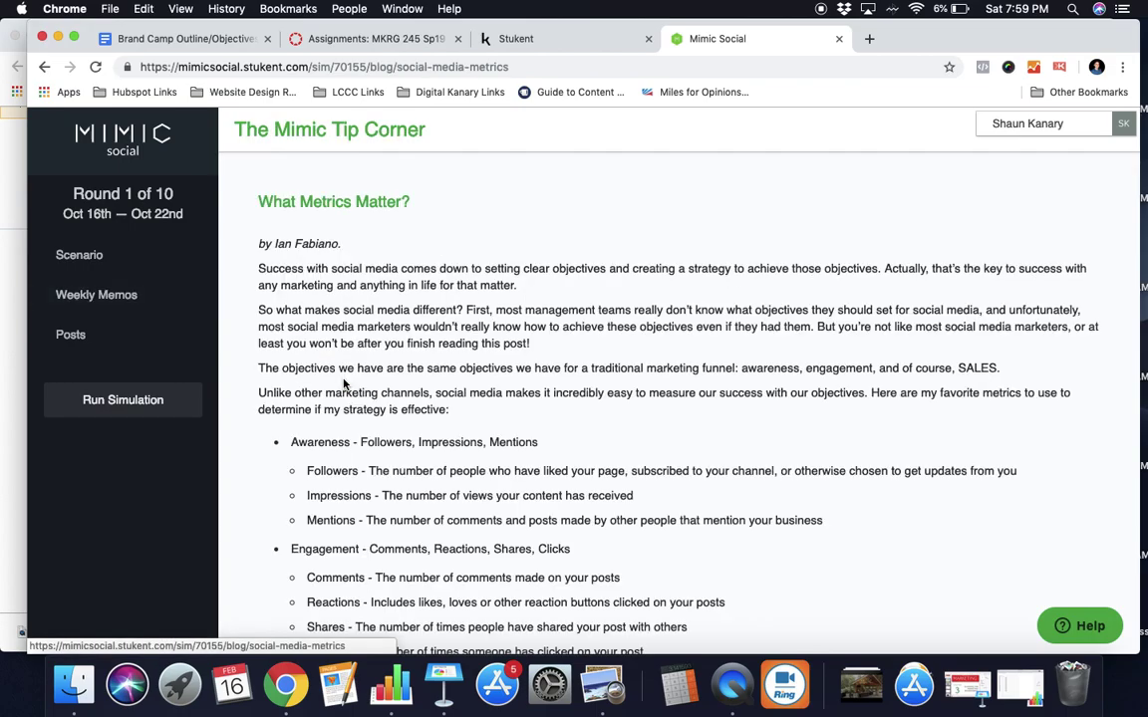
{"action": "left_click", "coordinate": [158, 348]}
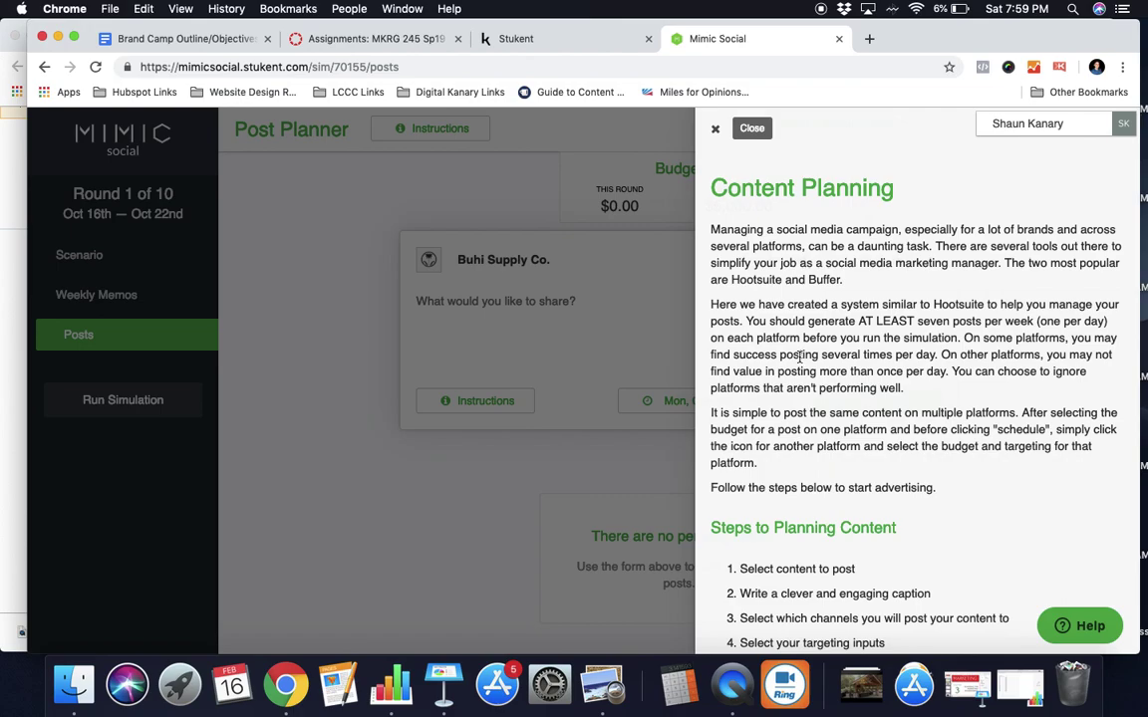
{"action": "scroll", "coordinate": [799, 356], "scroll_direction": "down", "scroll_amount": 2}
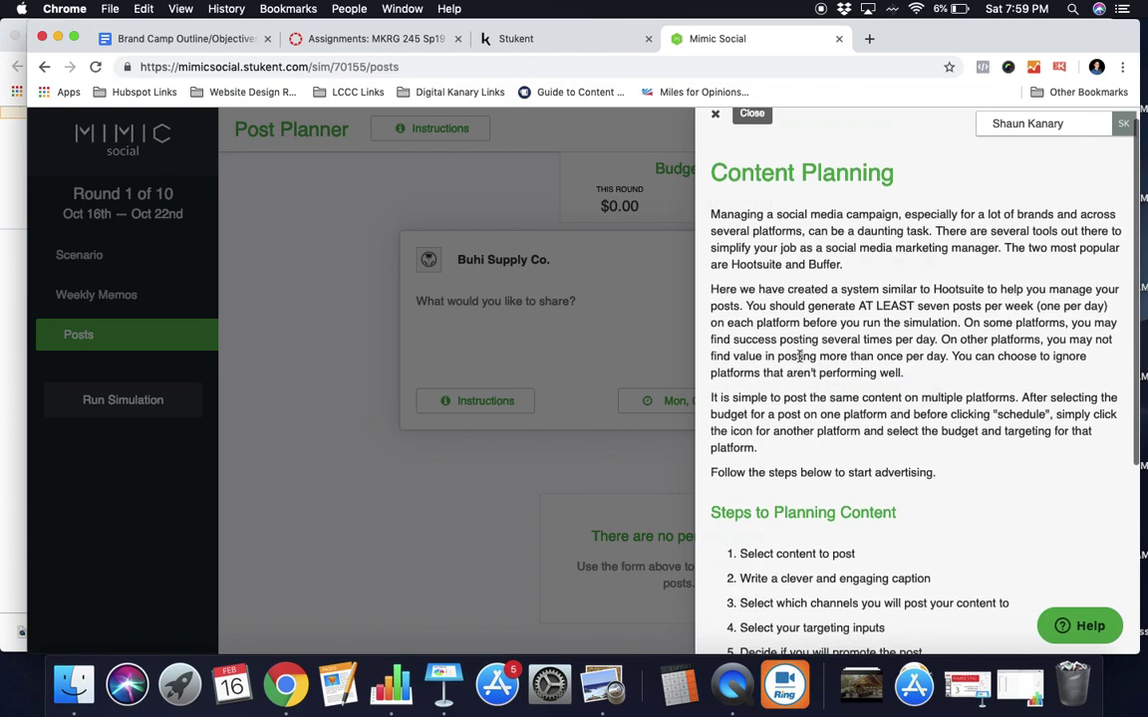
{"action": "scroll", "coordinate": [799, 356], "scroll_direction": "down", "scroll_amount": 4}
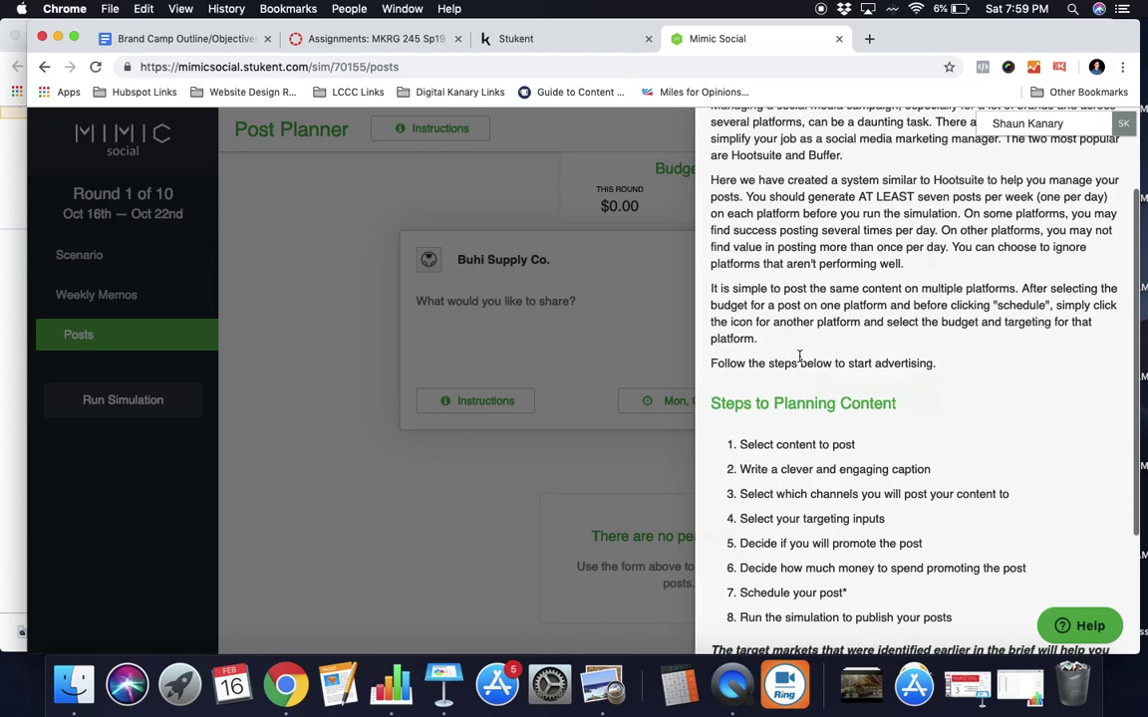
{"action": "scroll", "coordinate": [799, 355], "scroll_direction": "down", "scroll_amount": 4}
{"action": "scroll", "coordinate": [799, 356], "scroll_direction": "down", "scroll_amount": 3}
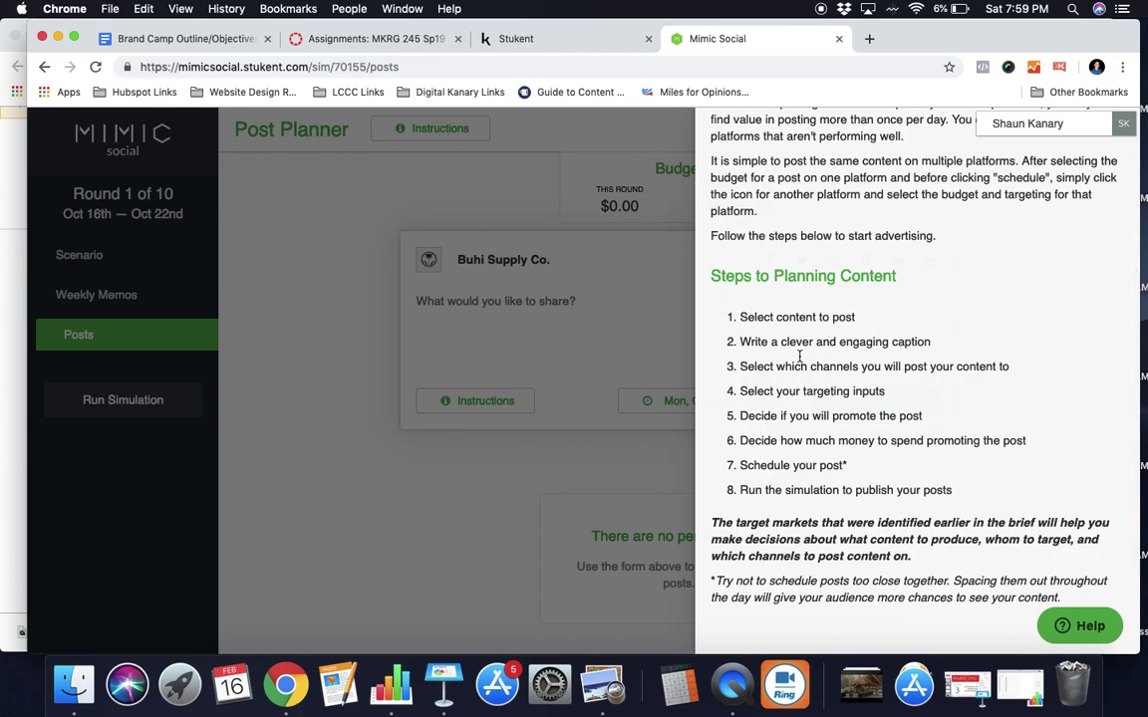
{"action": "scroll", "coordinate": [830, 297], "scroll_direction": "up", "scroll_amount": 2}
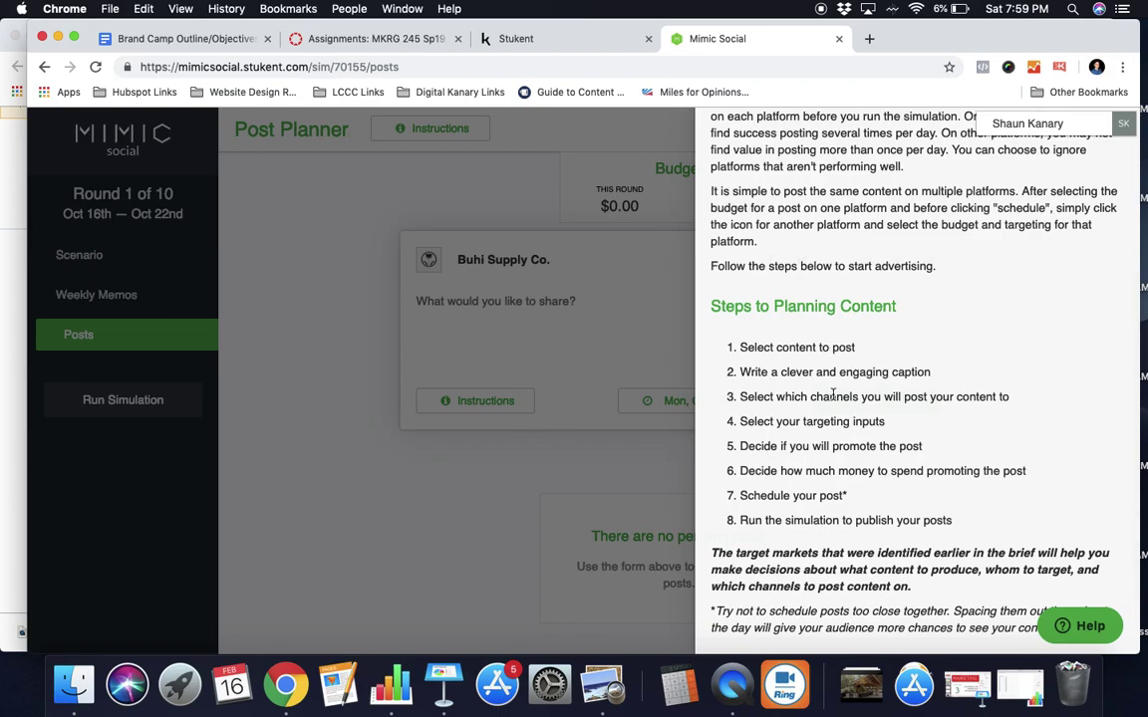
{"action": "scroll", "coordinate": [832, 299], "scroll_direction": "up", "scroll_amount": 9}
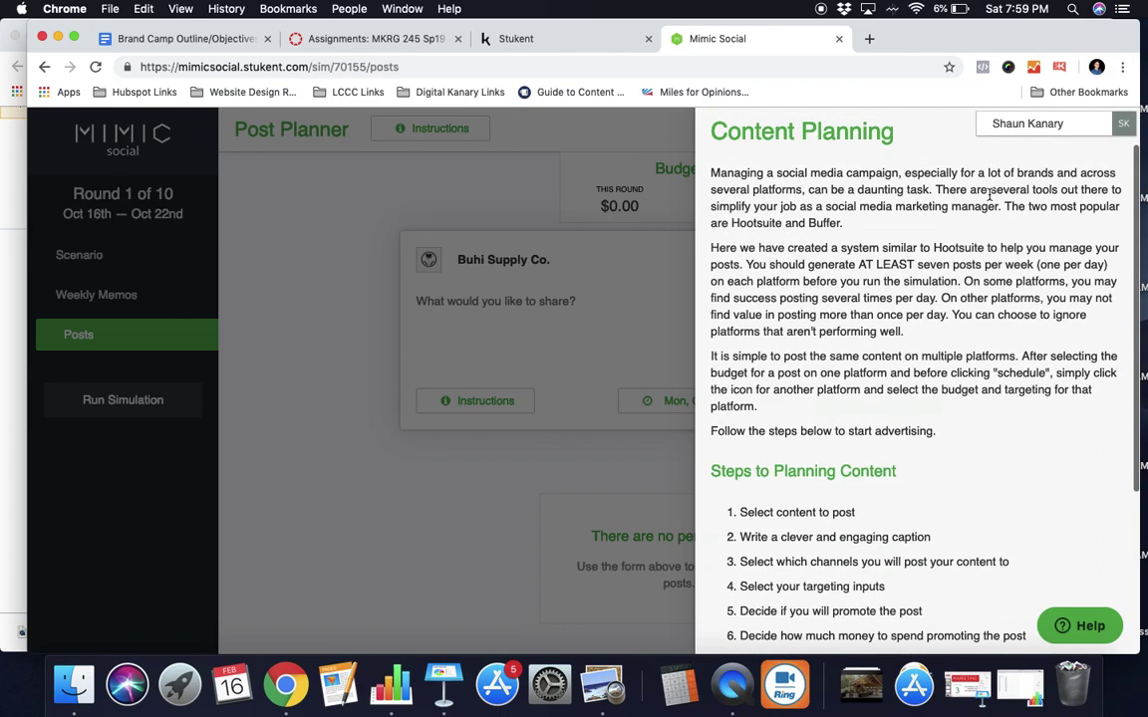
{"action": "scroll", "coordinate": [830, 118], "scroll_direction": "up", "scroll_amount": 2}
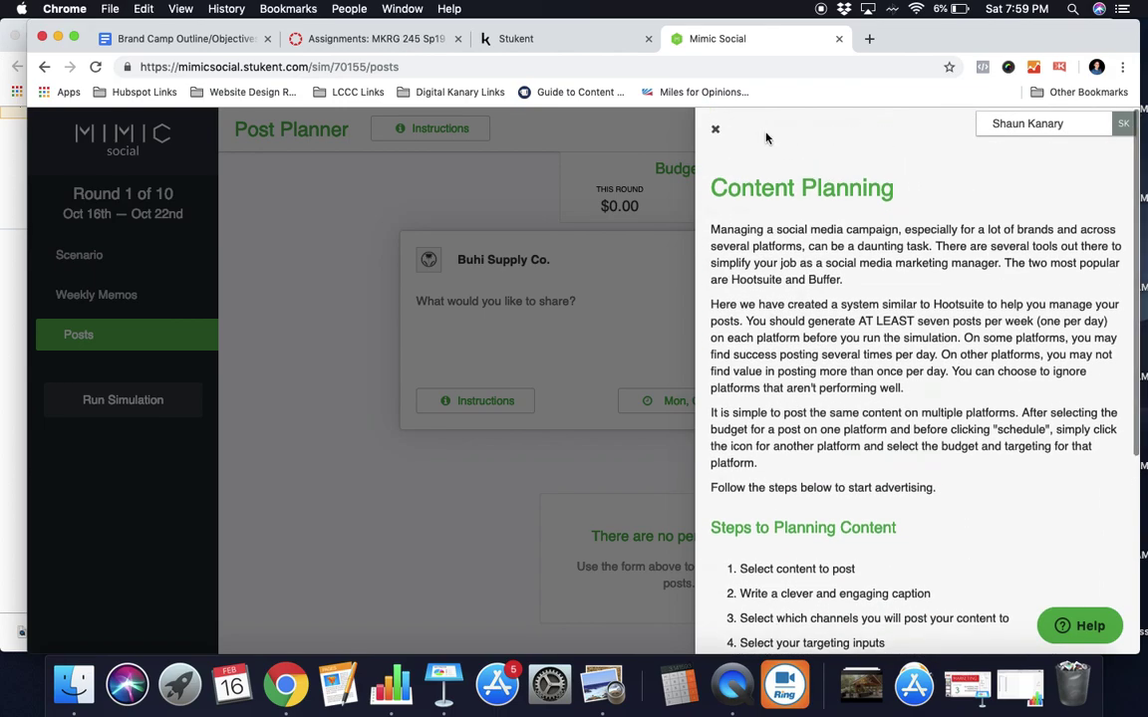
Step: Replace the placeholder draft with 'Buhi Supply has your back with a full line of back packs and bags for your needs. #backpacks #totes #bags'
{"action": "left_click", "coordinate": [714, 128]}
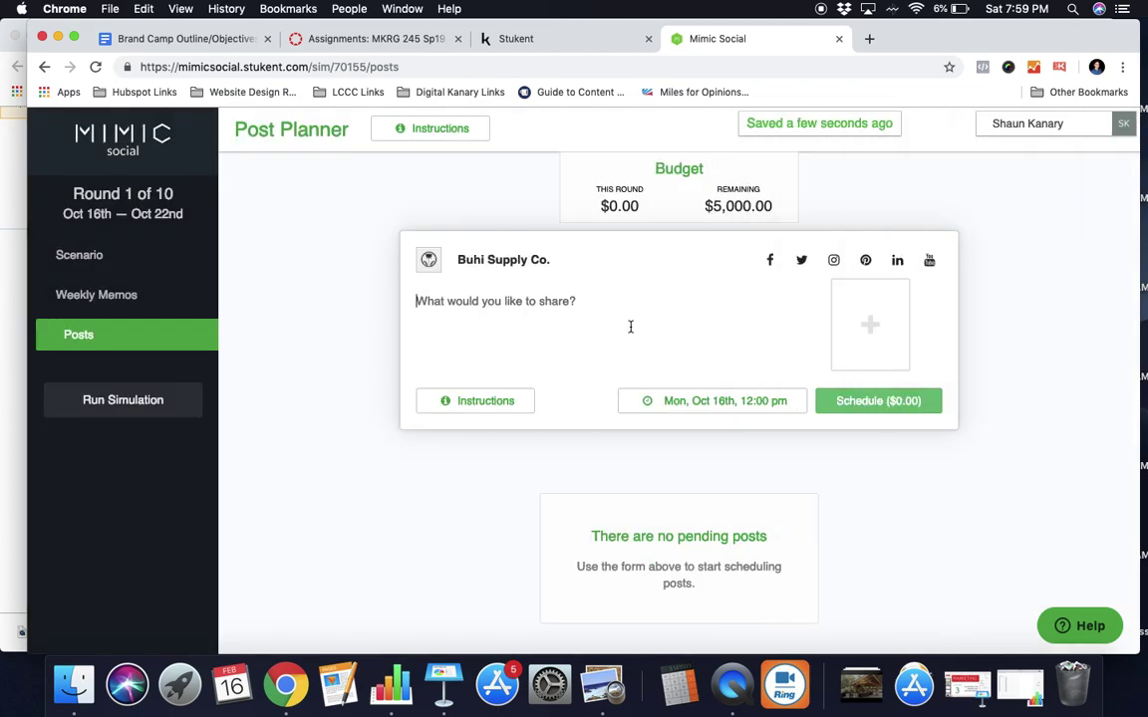
{"action": "type", "text": "Th"}
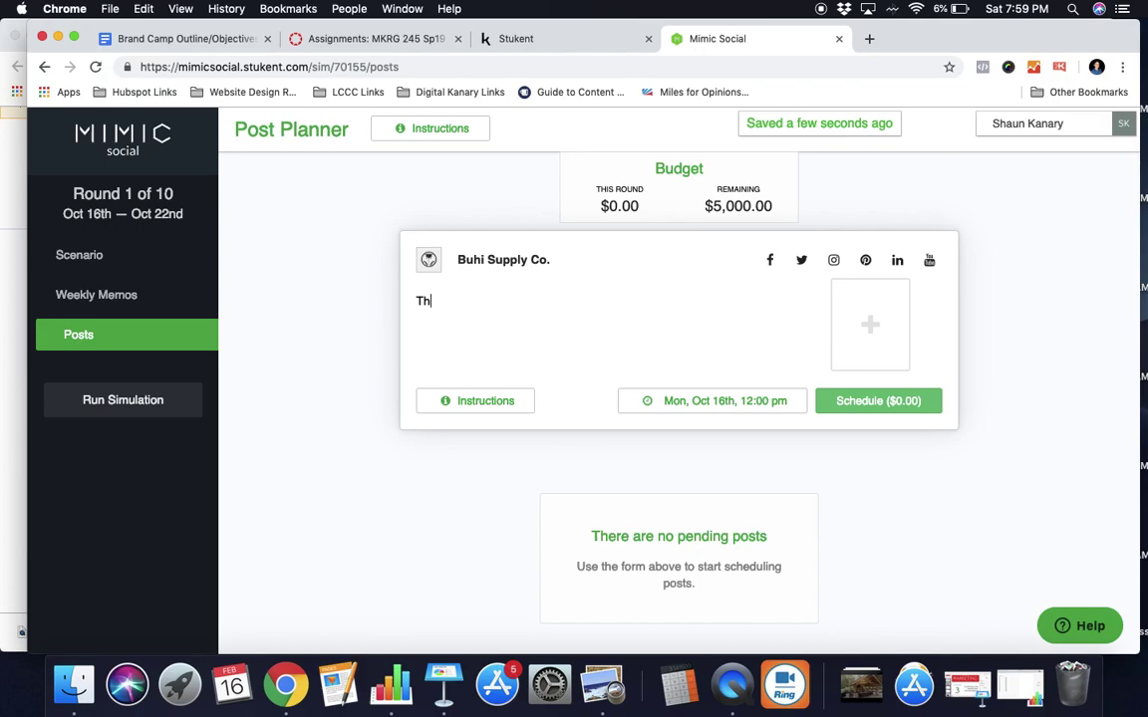
{"action": "type", "text": "is is the first social "}
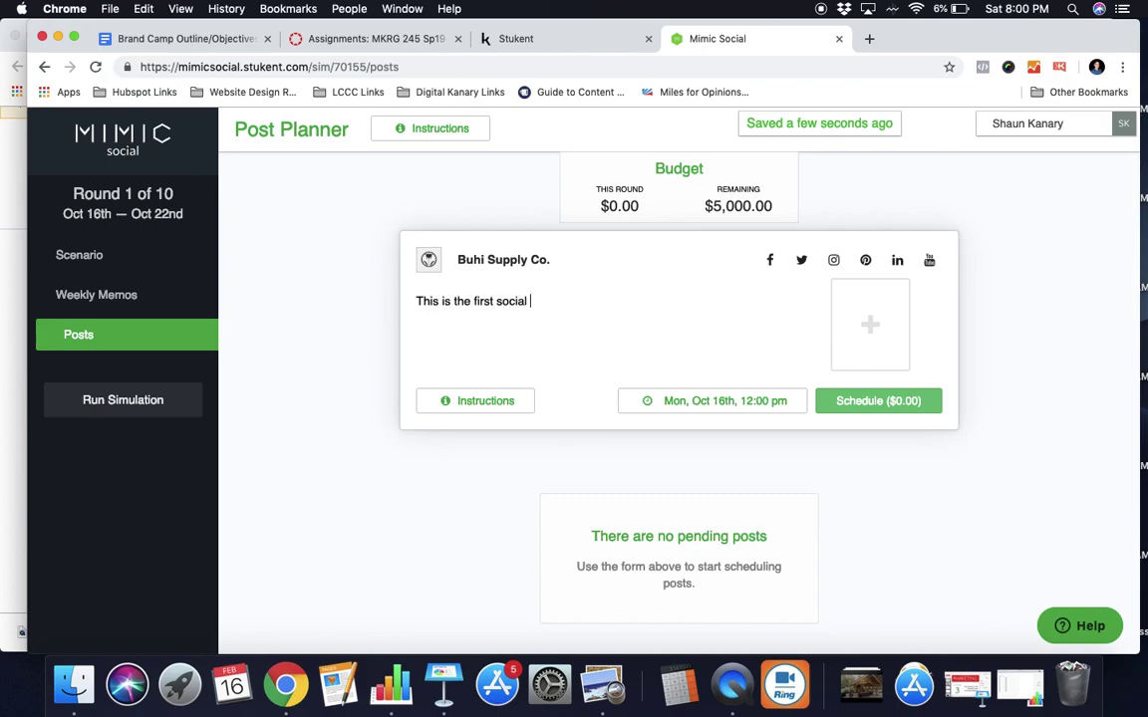
{"action": "type", "text": "media post"}
{"action": "triple_click", "coordinate": [427, 301]}
{"action": "key", "text": "BackSpace"}
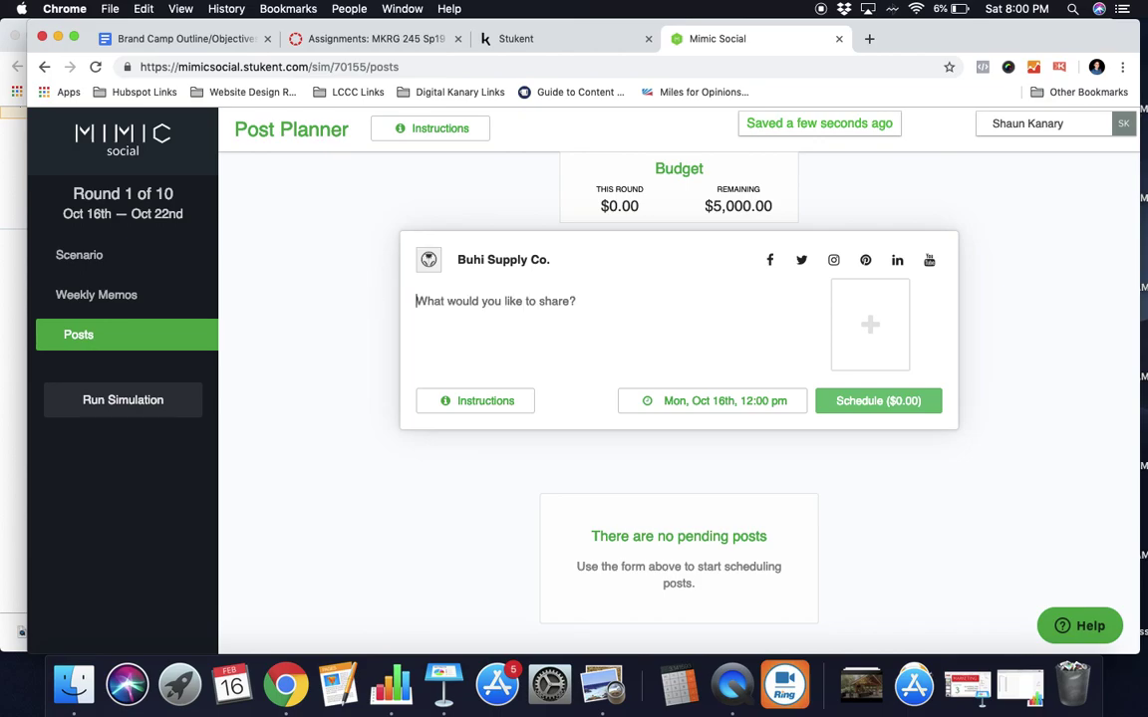
{"action": "type", "text": "Buhi"}
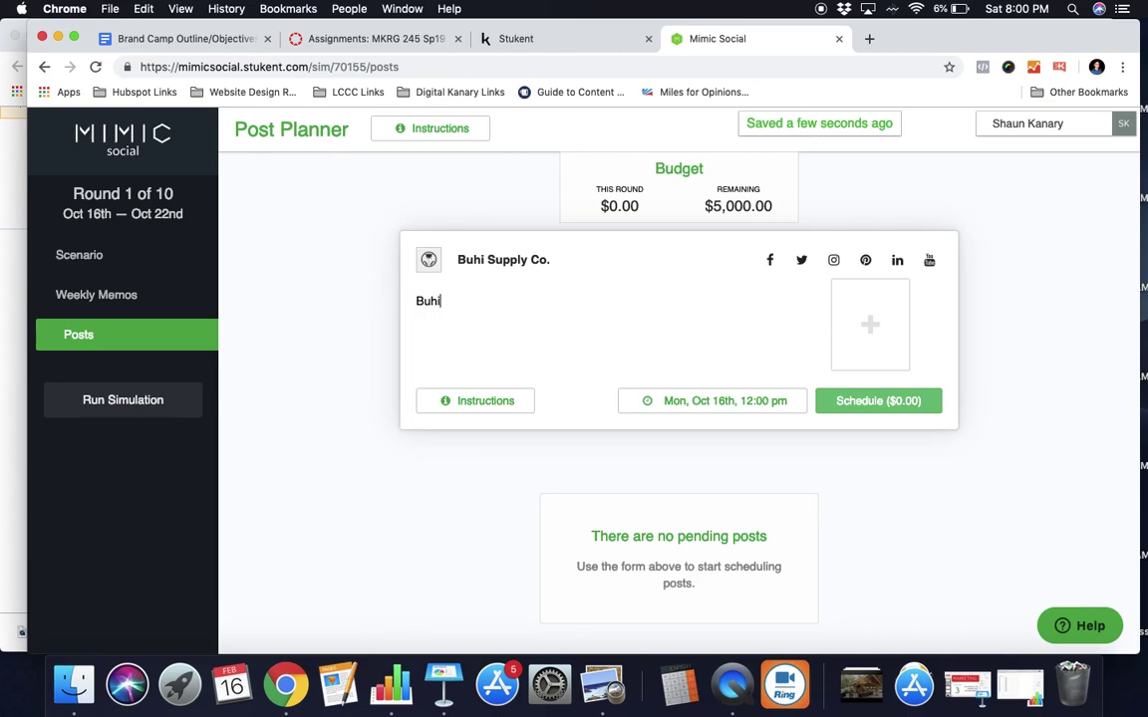
{"action": "type", "text": " Supply has your "}
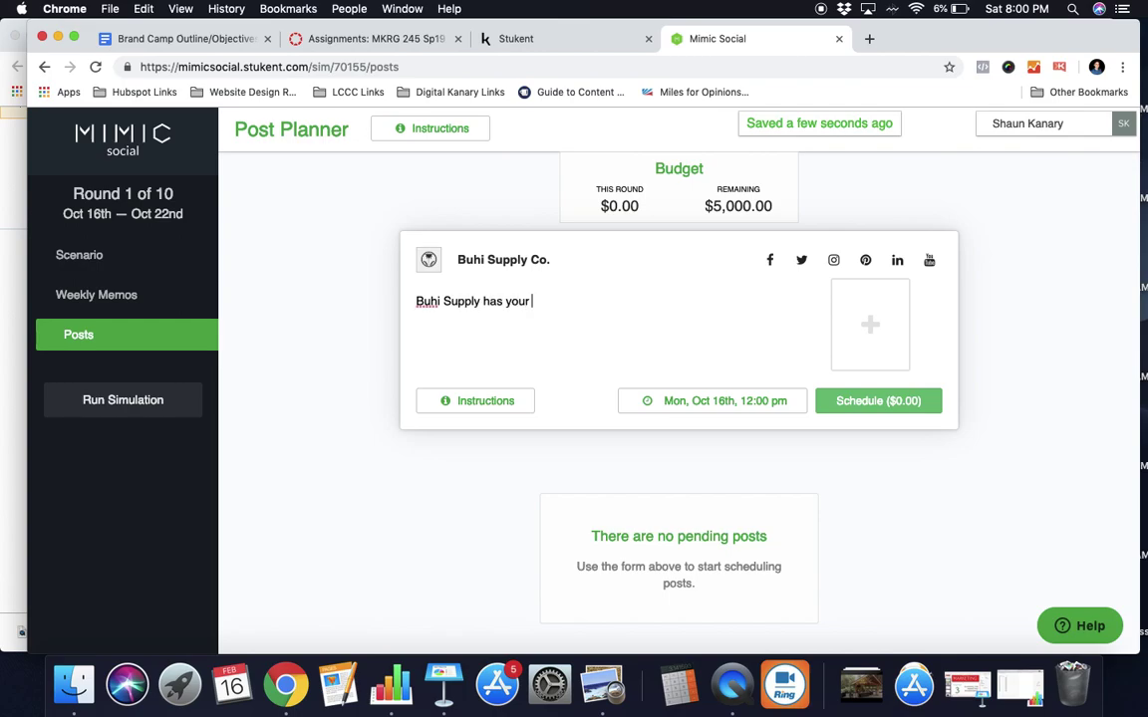
{"action": "type", "text": "back with a full like"}
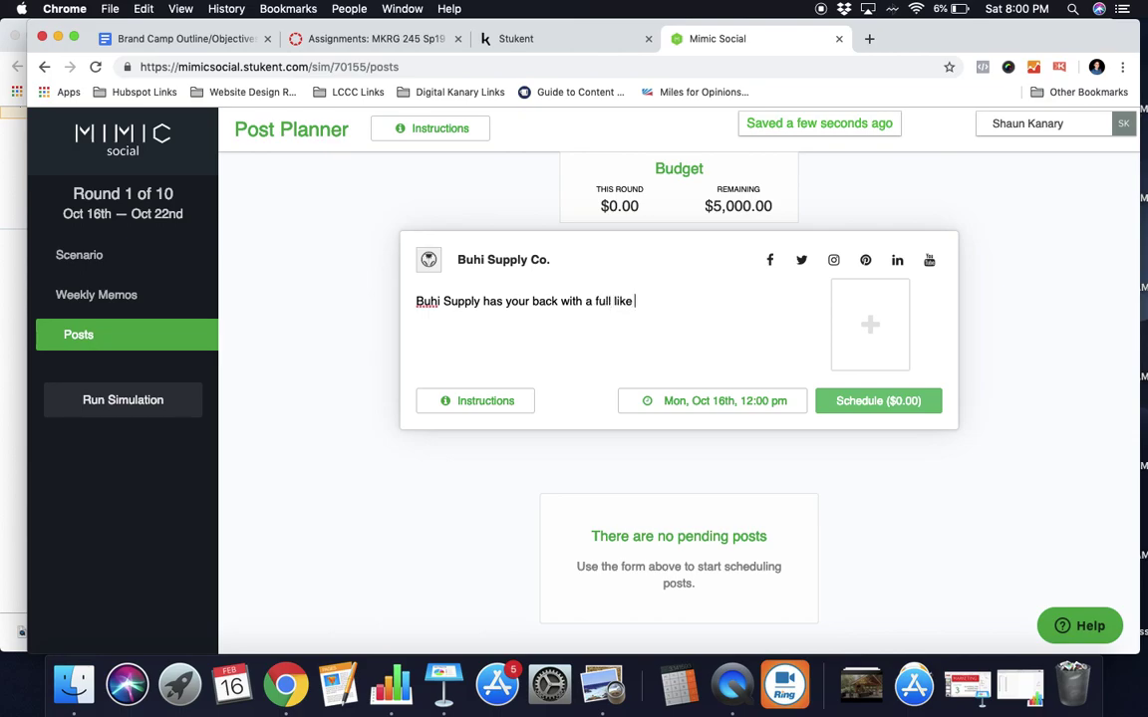
{"action": "key", "text": "BackSpace"}
{"action": "key", "text": "BackSpace"}
{"action": "key", "text": "BackSpace"}
{"action": "type", "text": "ne of back packs and bags for your "}
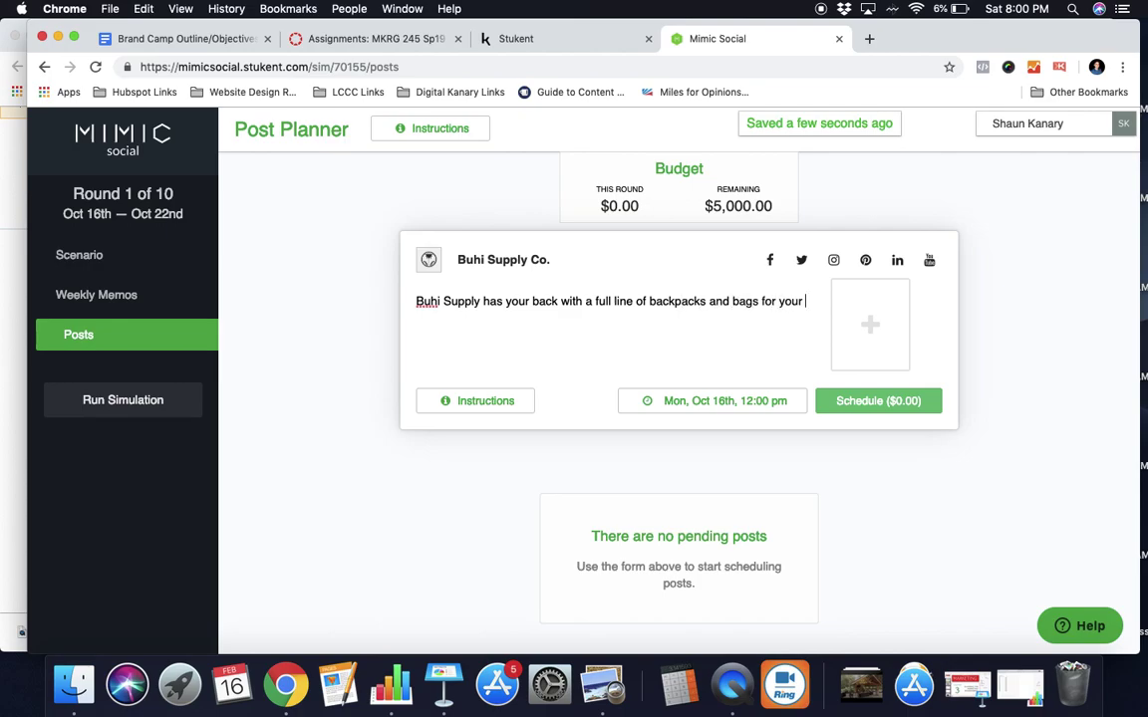
{"action": "type", "text": "needs. #backpacks"}
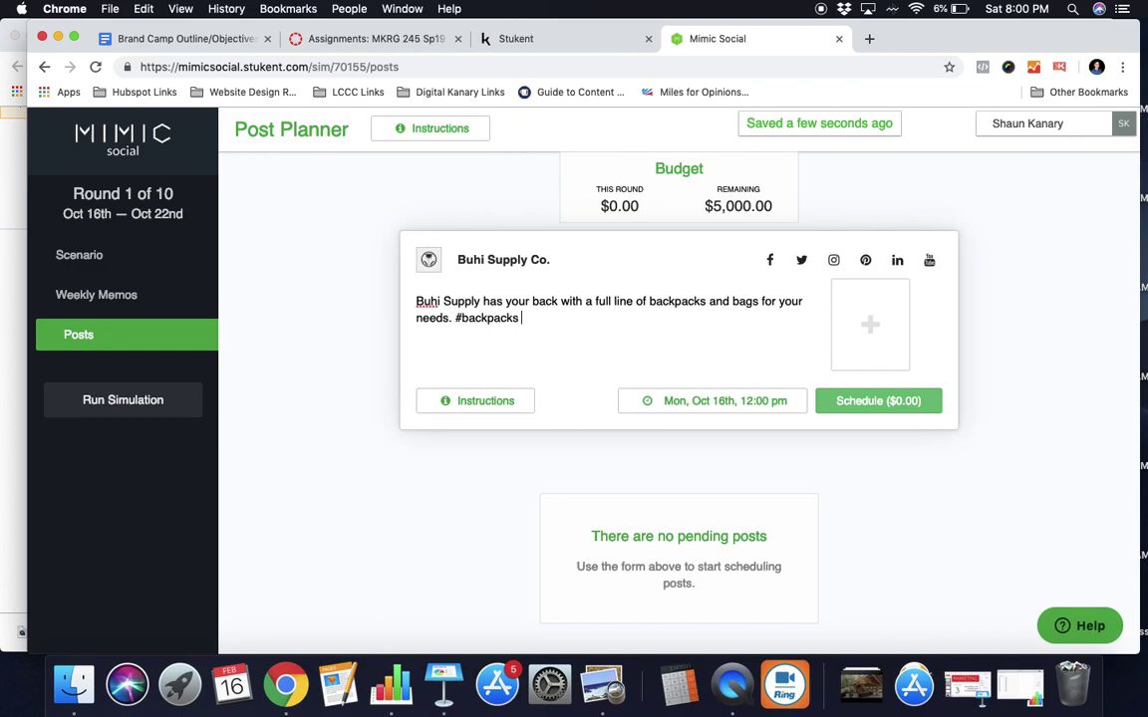
{"action": "type", "text": " #totes #bags"}
Step: Attach the $5 Slovenia backpack image and set the post to be promoted on Instagram
{"action": "left_click", "coordinate": [857, 319]}
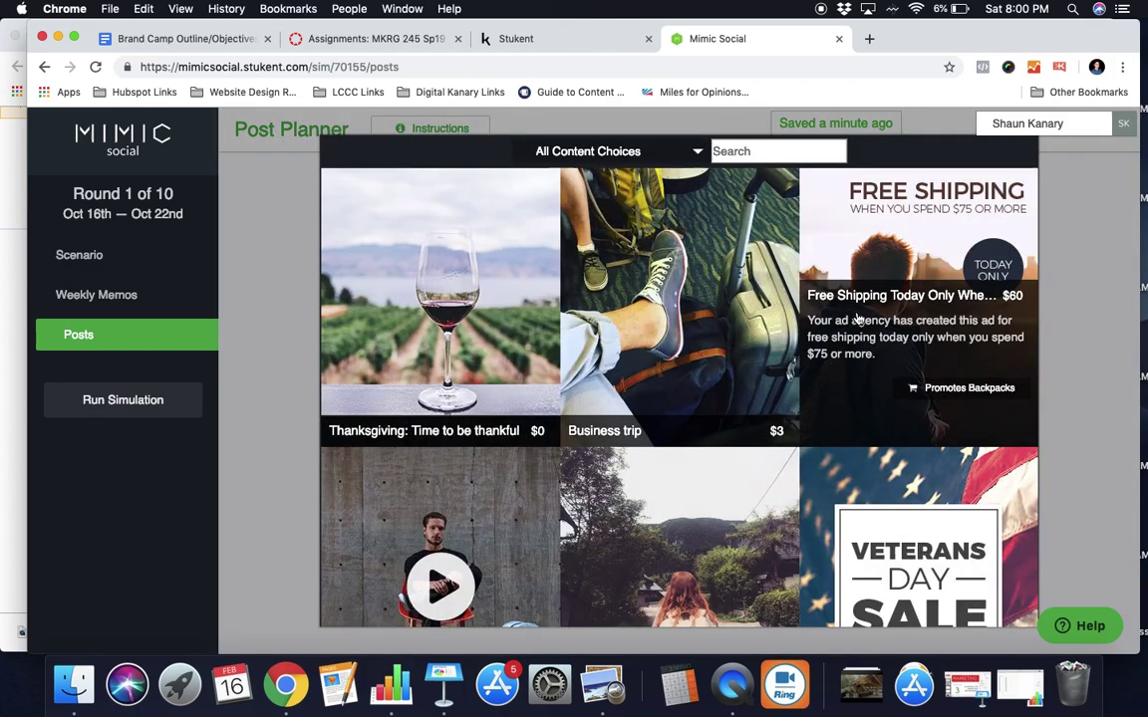
{"action": "scroll", "coordinate": [640, 398], "scroll_direction": "down", "scroll_amount": 3}
{"action": "scroll", "coordinate": [641, 403], "scroll_direction": "down", "scroll_amount": 2}
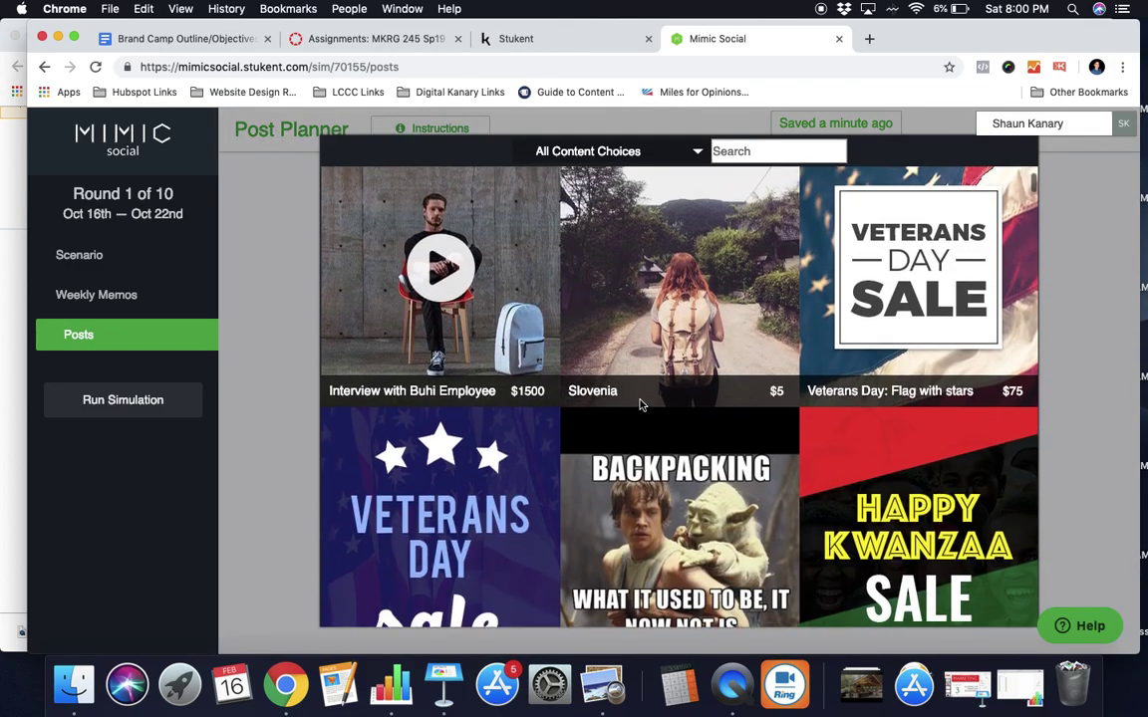
{"action": "mouse_move", "coordinate": [676, 317]}
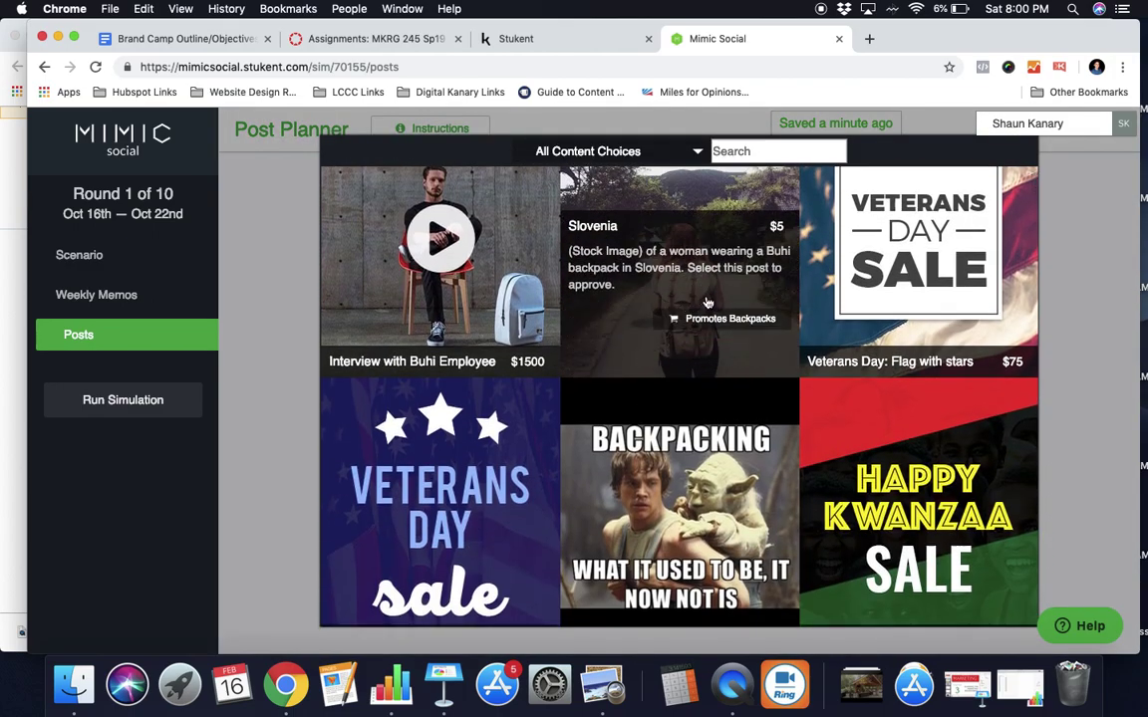
{"action": "left_click", "coordinate": [637, 272]}
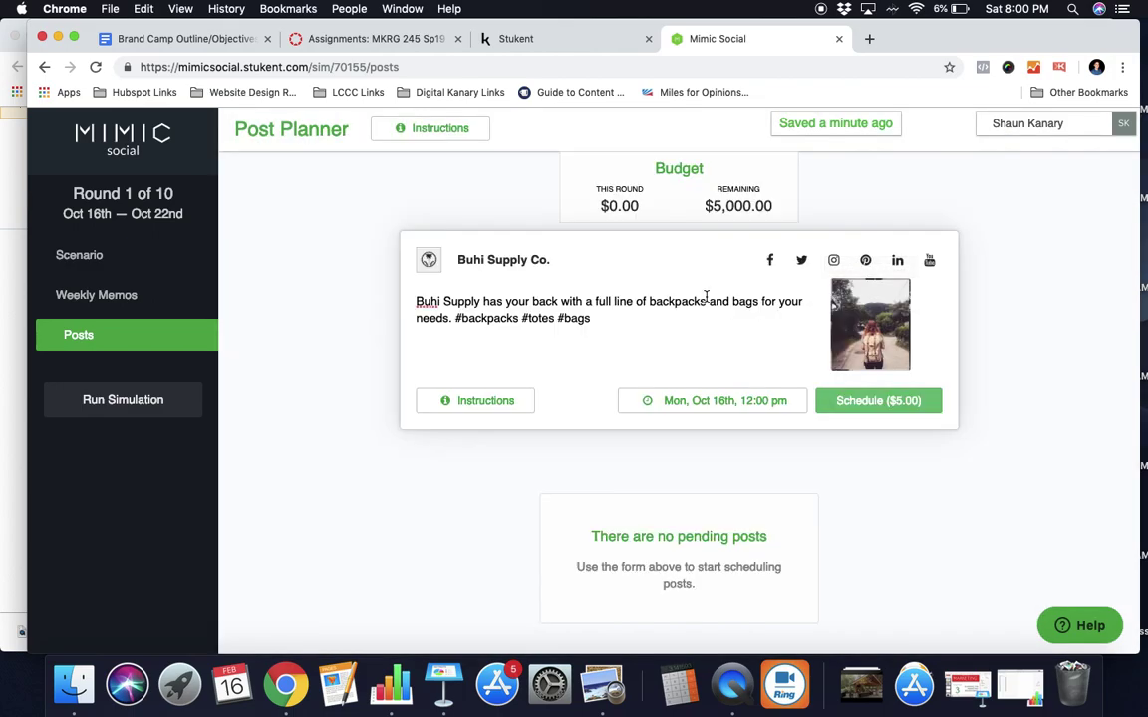
{"action": "left_click", "coordinate": [833, 260]}
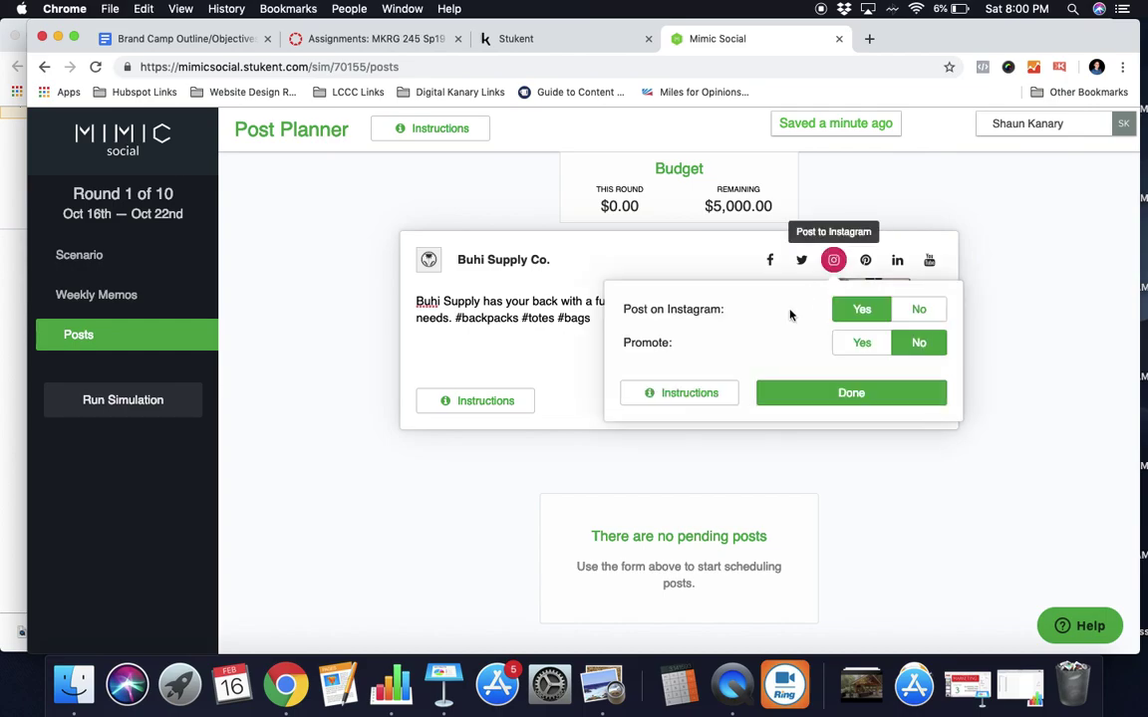
{"action": "left_click", "coordinate": [851, 343]}
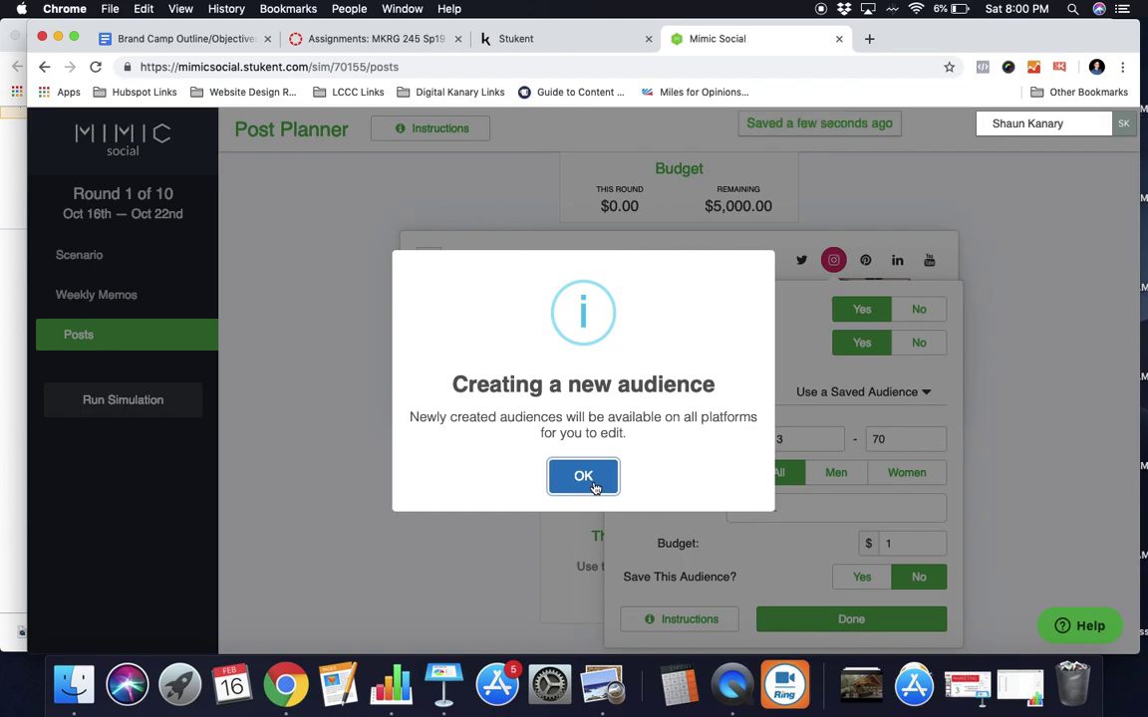
Step: Target the promoted post's audience to men aged 20–24
{"action": "left_click", "coordinate": [583, 476]}
{"action": "scroll", "coordinate": [637, 450], "scroll_direction": "down", "scroll_amount": 2}
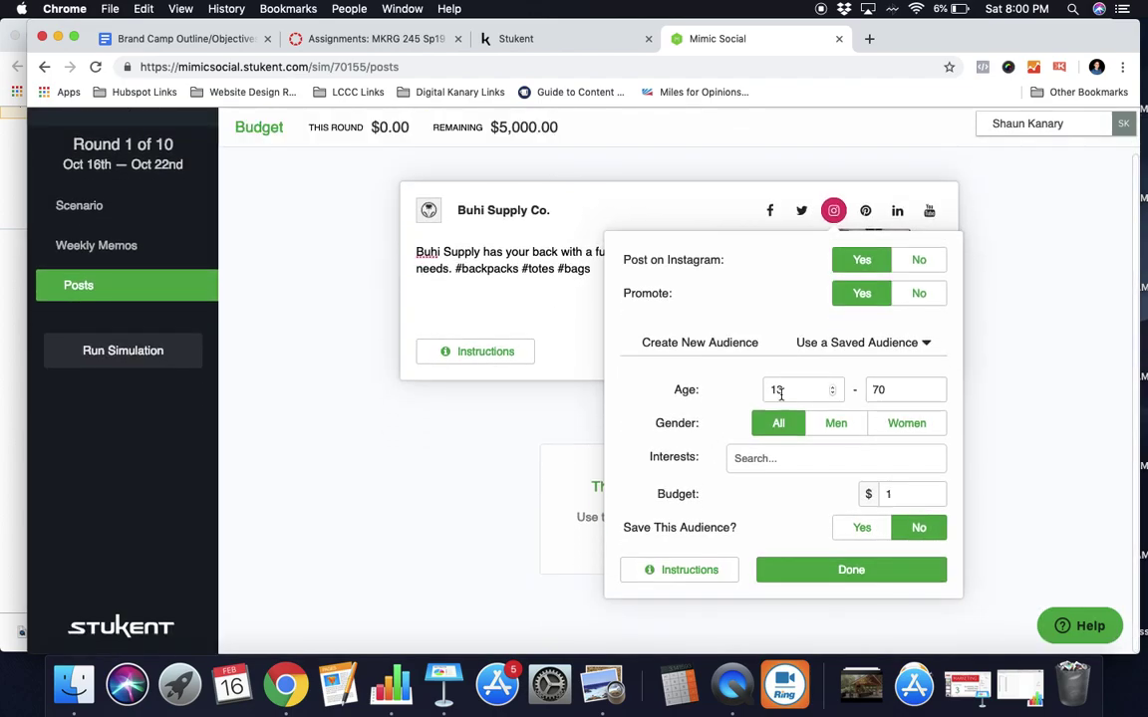
{"action": "left_click_drag", "start_coordinate": [786, 389], "coordinate": [768, 391]}
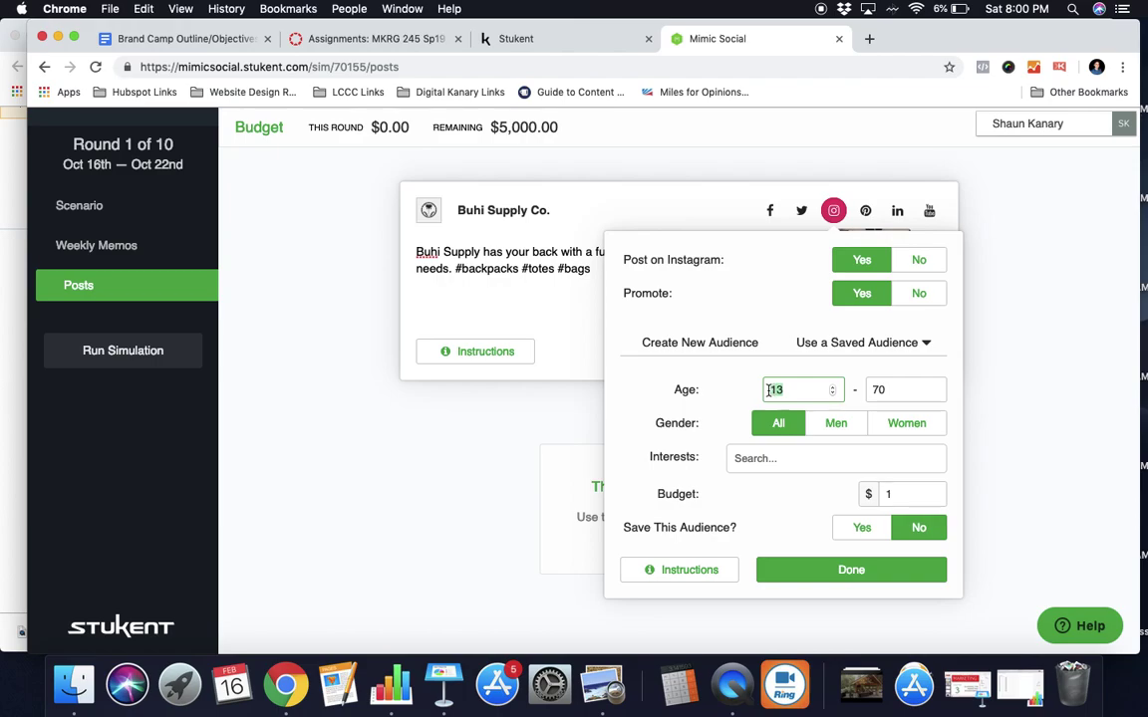
{"action": "type", "text": "20"}
{"action": "left_click_drag", "start_coordinate": [901, 389], "coordinate": [874, 391]}
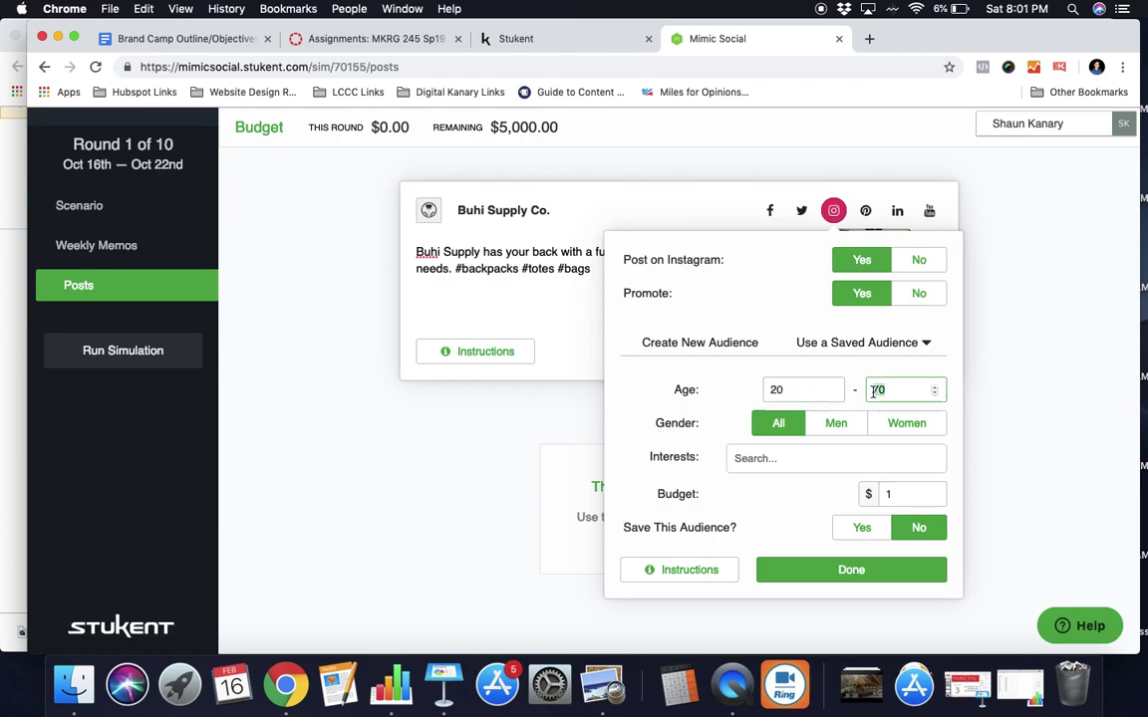
{"action": "type", "text": "24"}
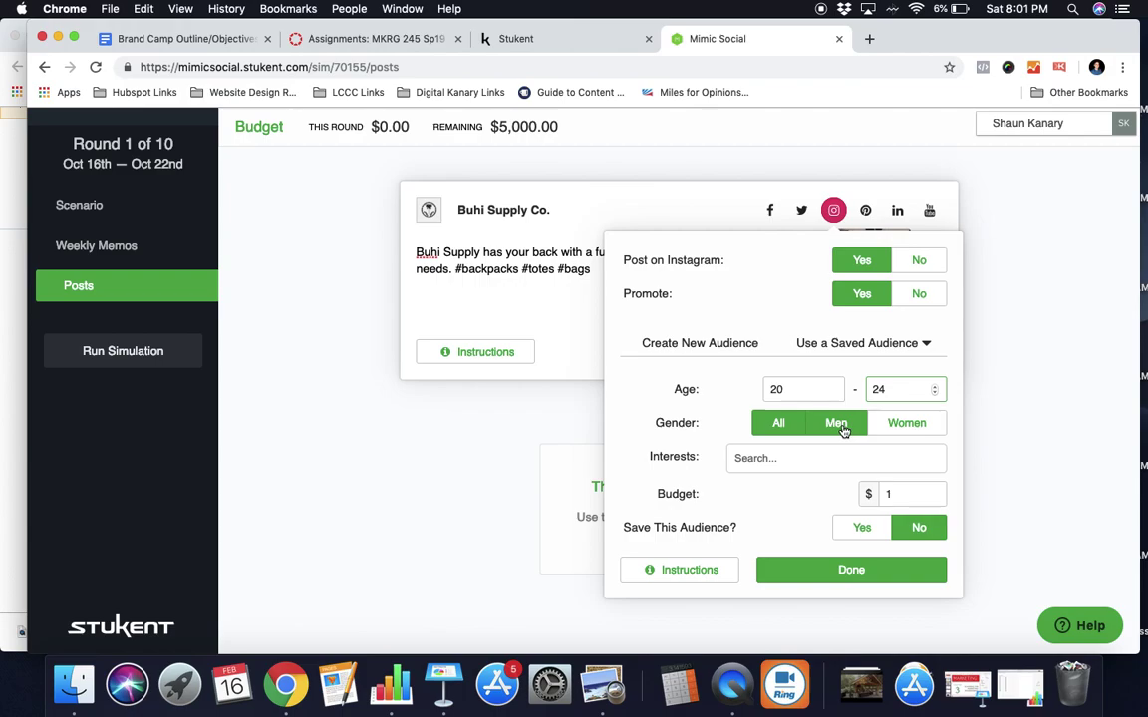
{"action": "left_click", "coordinate": [838, 425]}
Step: Add backpack, hiking and totes as audience interests
{"action": "left_click", "coordinate": [823, 457]}
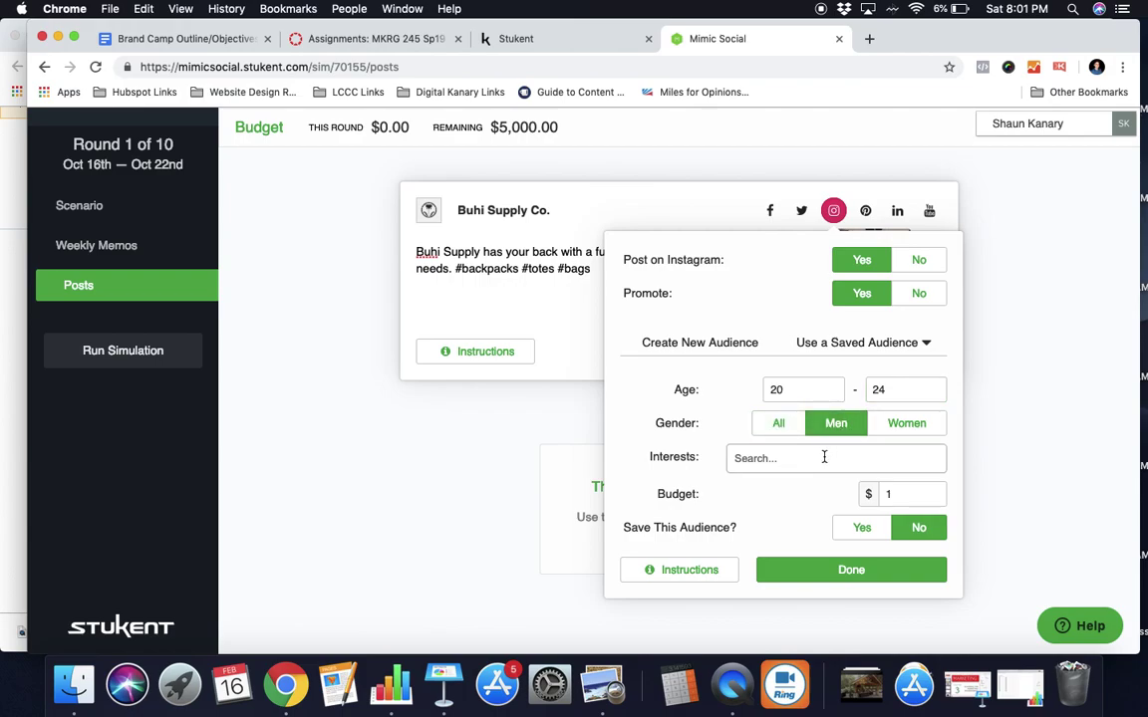
{"action": "type", "text": "backpa"}
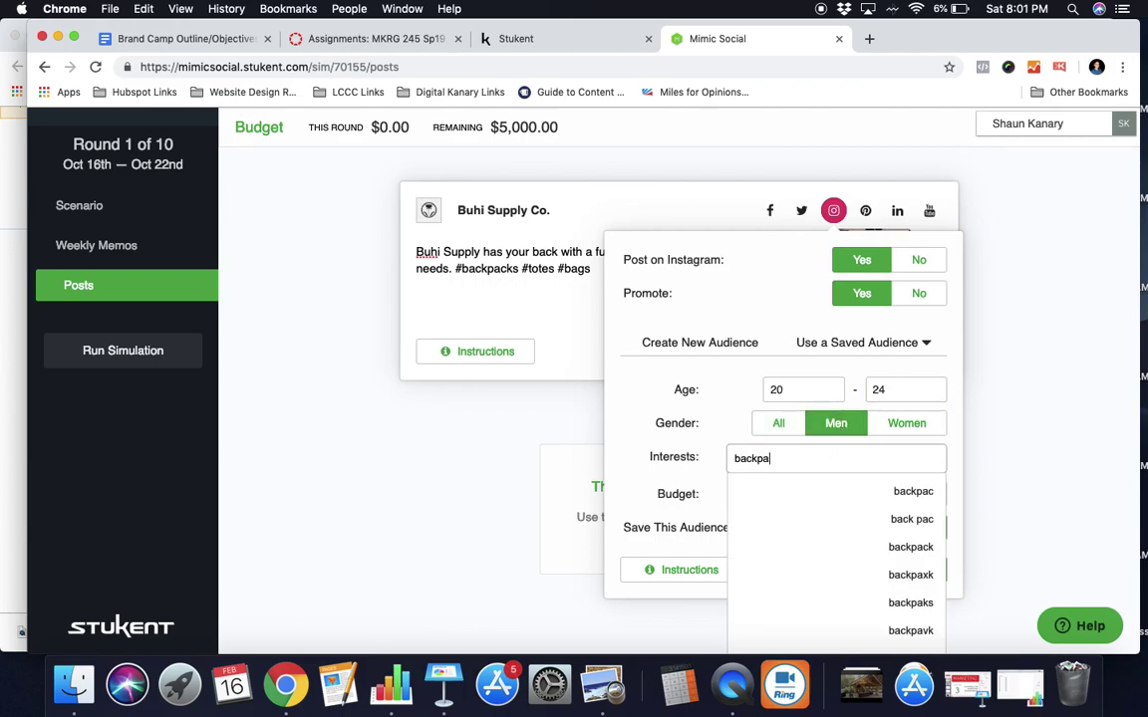
{"action": "type", "text": "ck"}
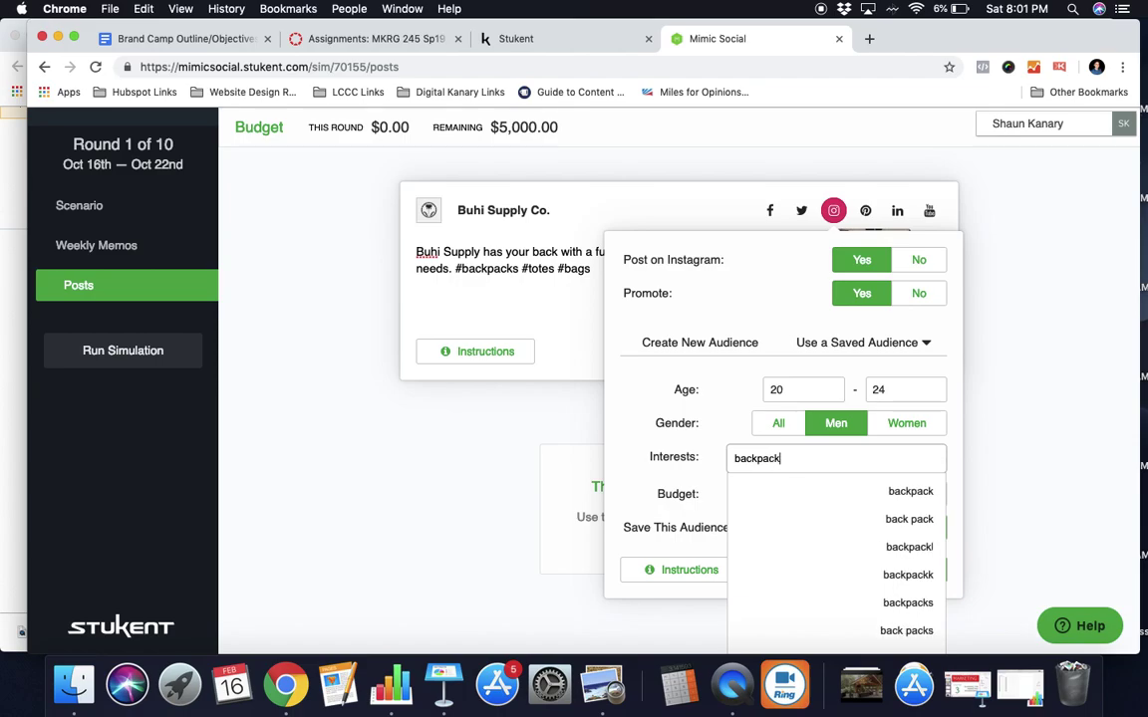
{"action": "left_click", "coordinate": [891, 495]}
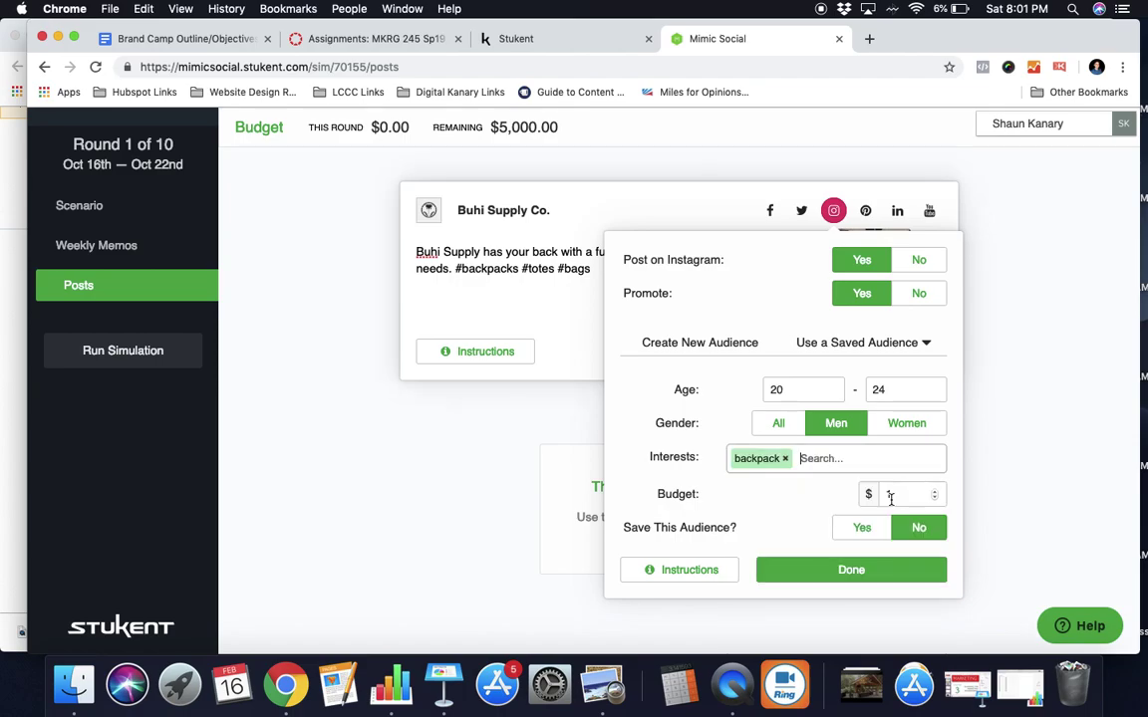
{"action": "type", "text": "hiking"}
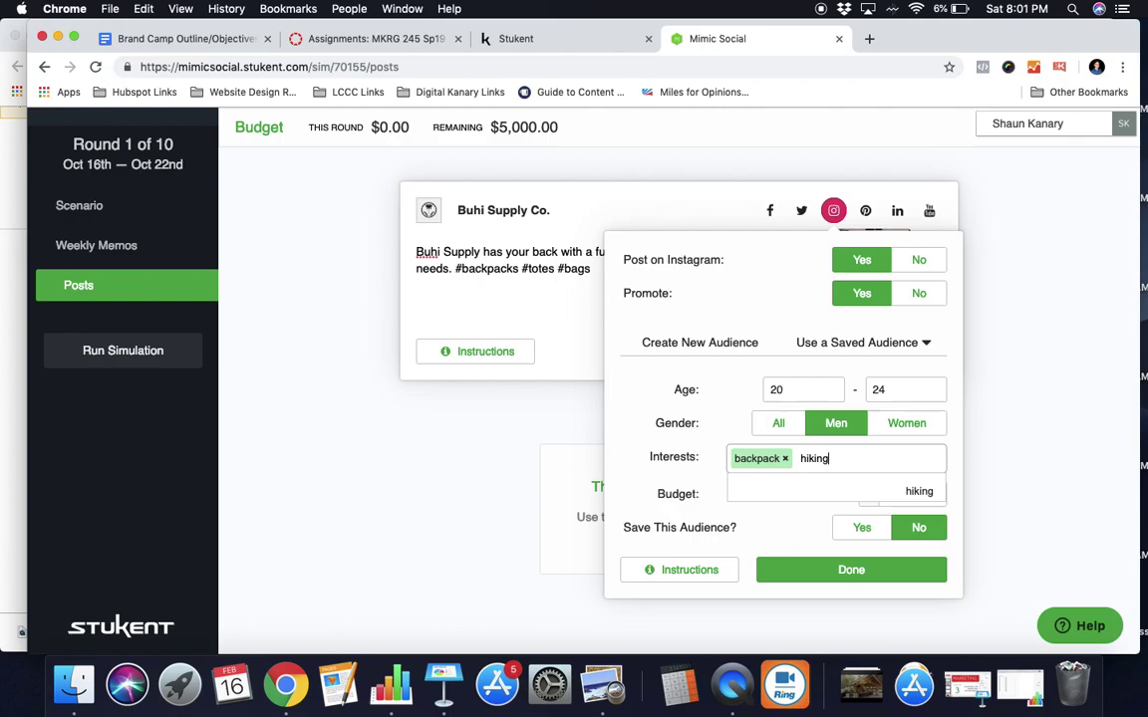
{"action": "left_click", "coordinate": [899, 493]}
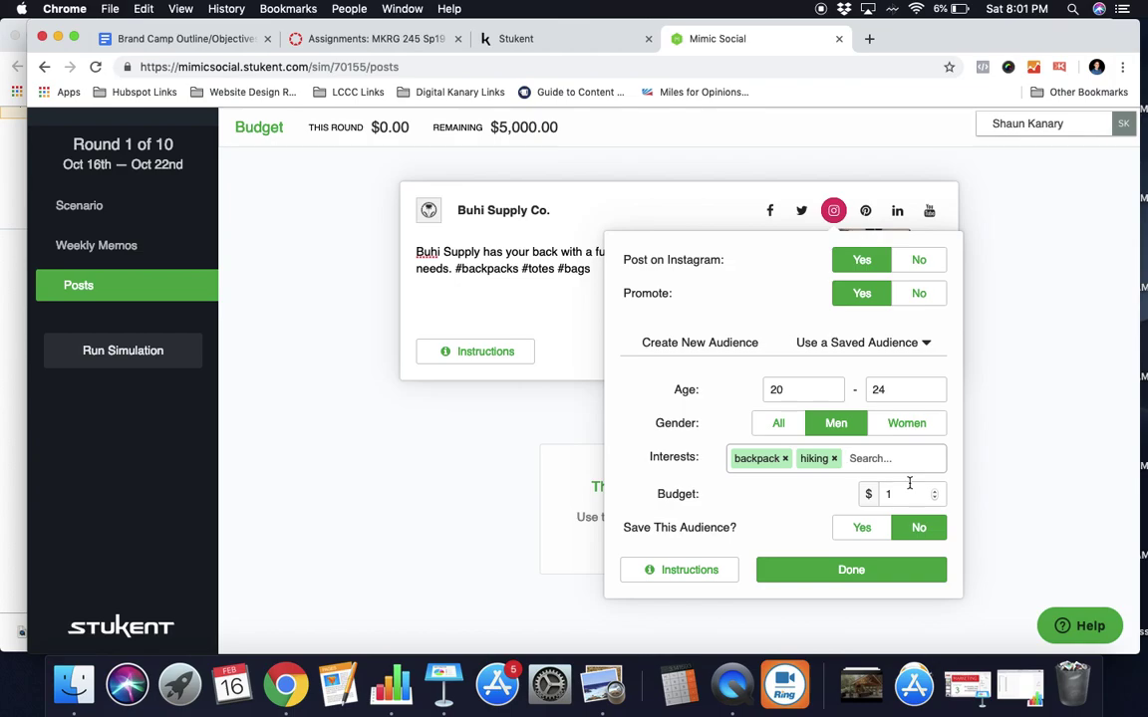
{"action": "type", "text": "totes"}
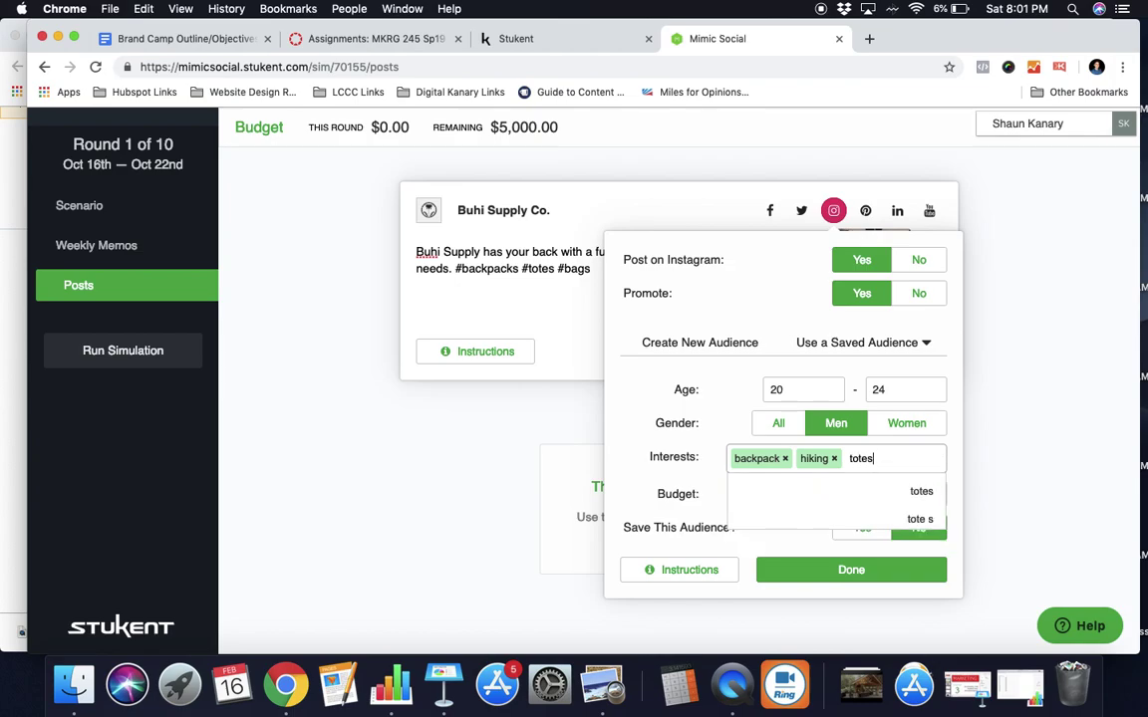
{"action": "left_click", "coordinate": [927, 490]}
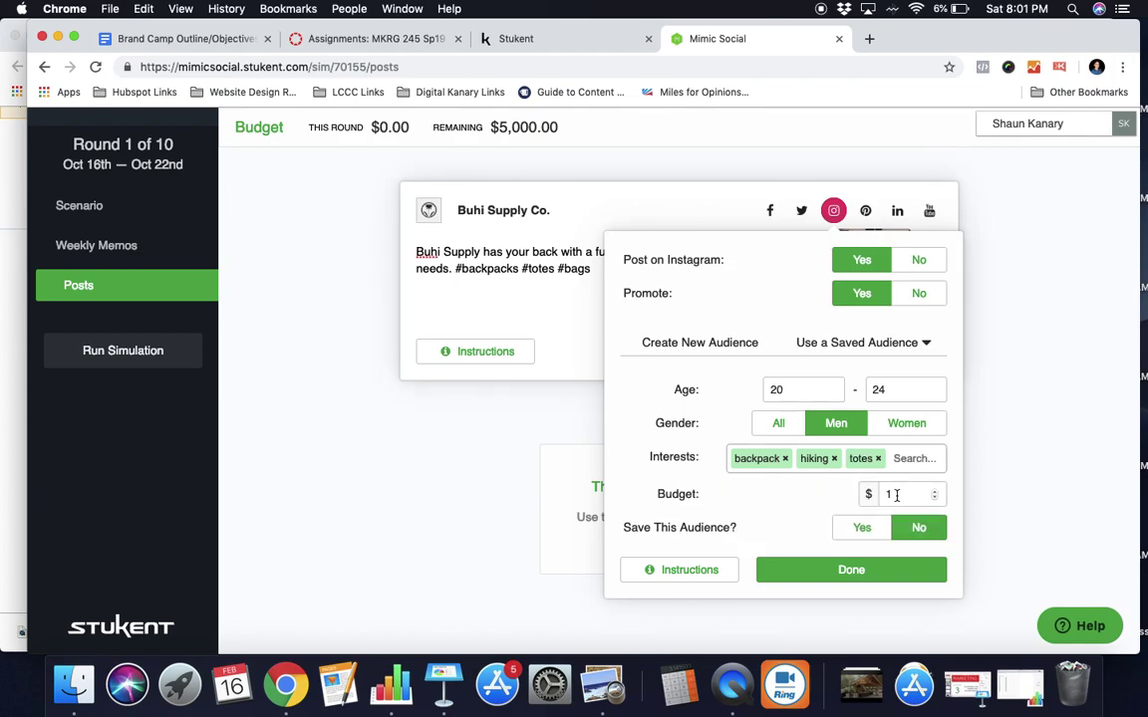
Step: Set the promoted post's budget to $250
{"action": "left_click_drag", "start_coordinate": [899, 494], "coordinate": [878, 494]}
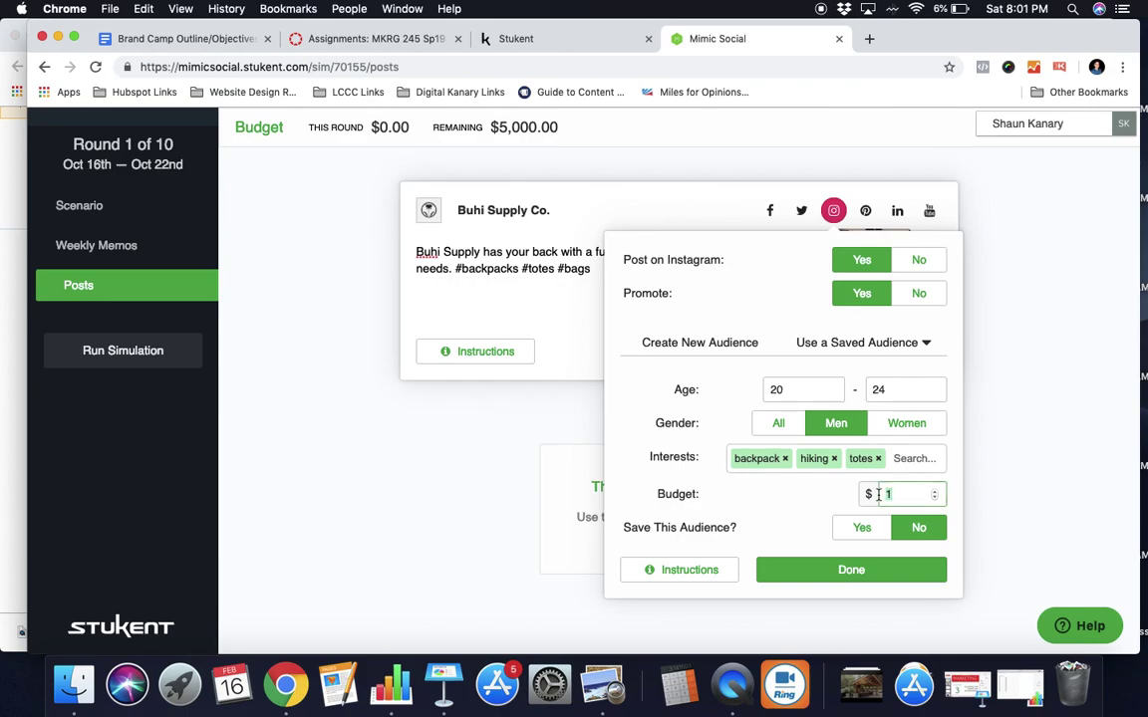
{"action": "type", "text": "250"}
{"action": "left_click", "coordinate": [829, 501]}
Step: Save the promoted post's audience as 'Primary Target Group' and complete the audience setup
{"action": "left_click", "coordinate": [861, 527]}
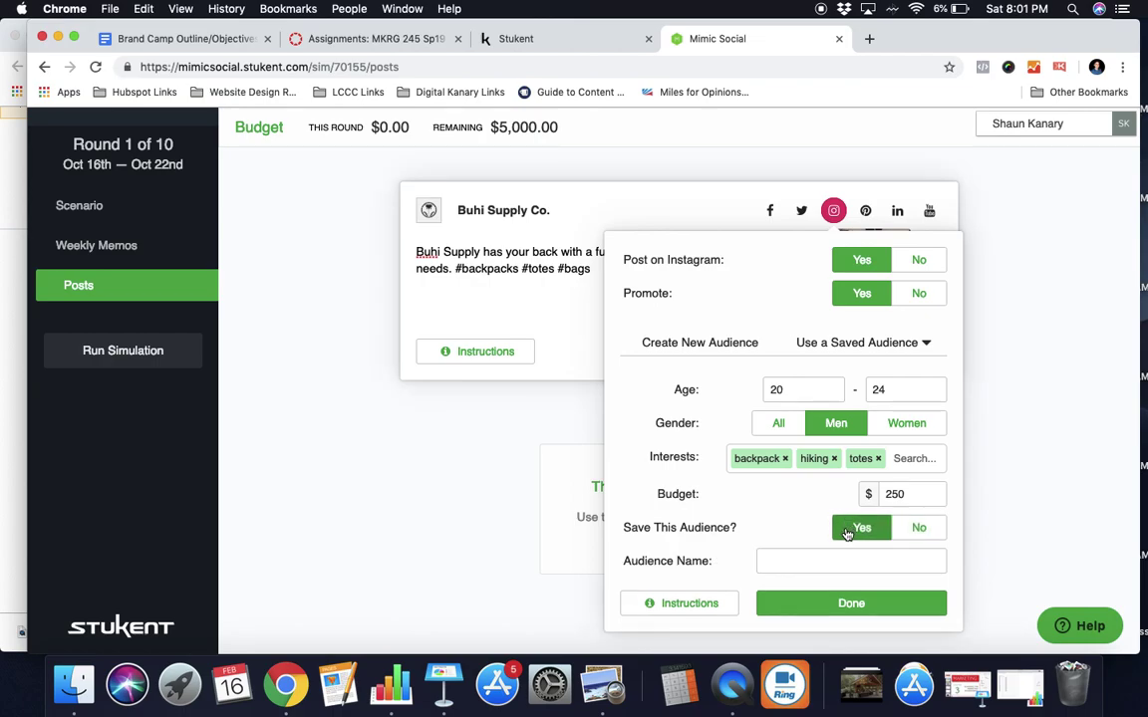
{"action": "left_click", "coordinate": [795, 560]}
{"action": "type", "text": "Pr"}
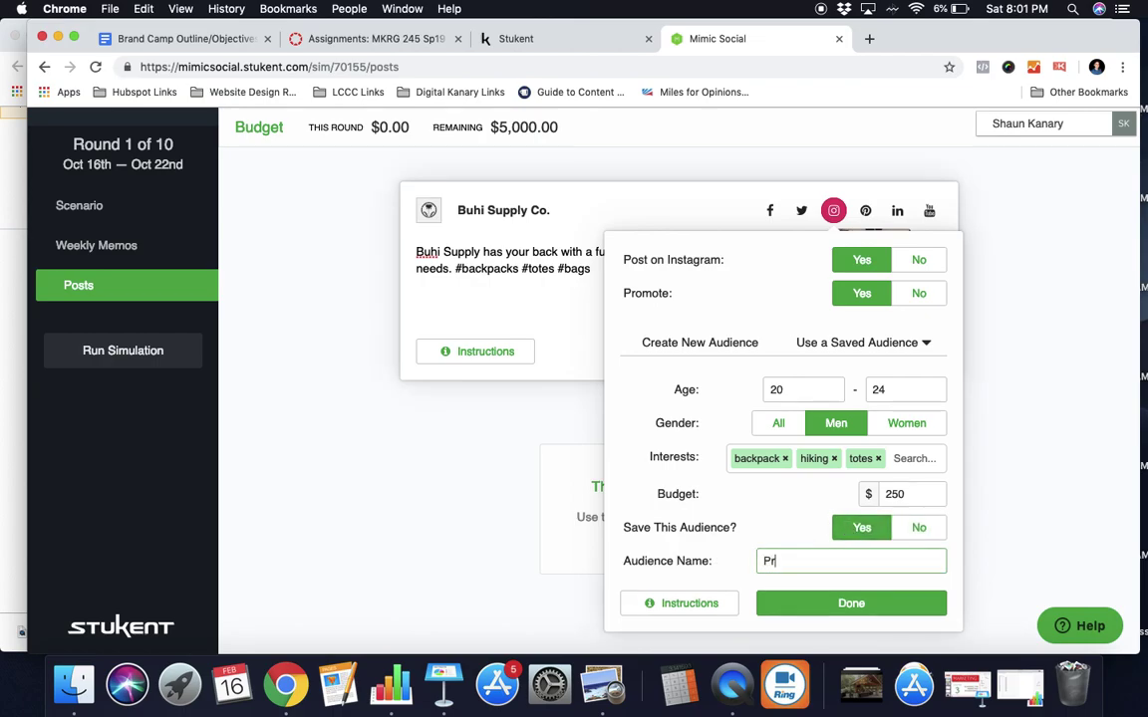
{"action": "type", "text": "imary Target Group"}
{"action": "left_click", "coordinate": [785, 604]}
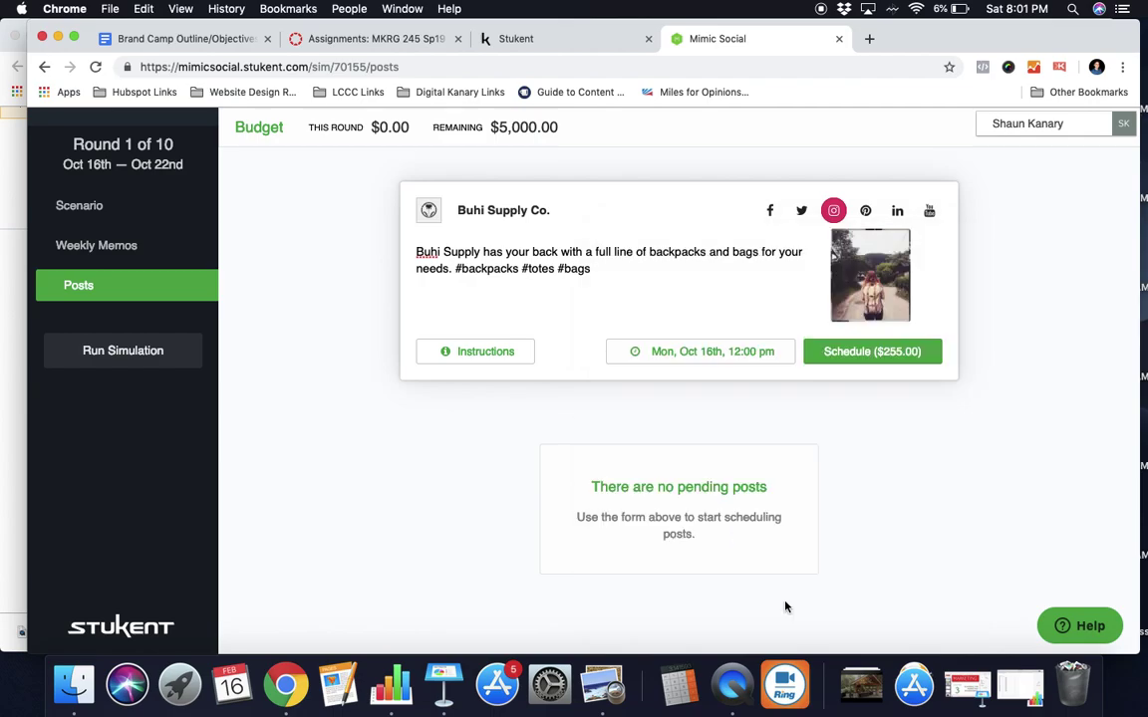
Step: Schedule the backpacks-and-bags Instagram post for Mon, Oct 16th 12:00 pm at $255.00, leaving $4,745.00
{"action": "left_click", "coordinate": [837, 351]}
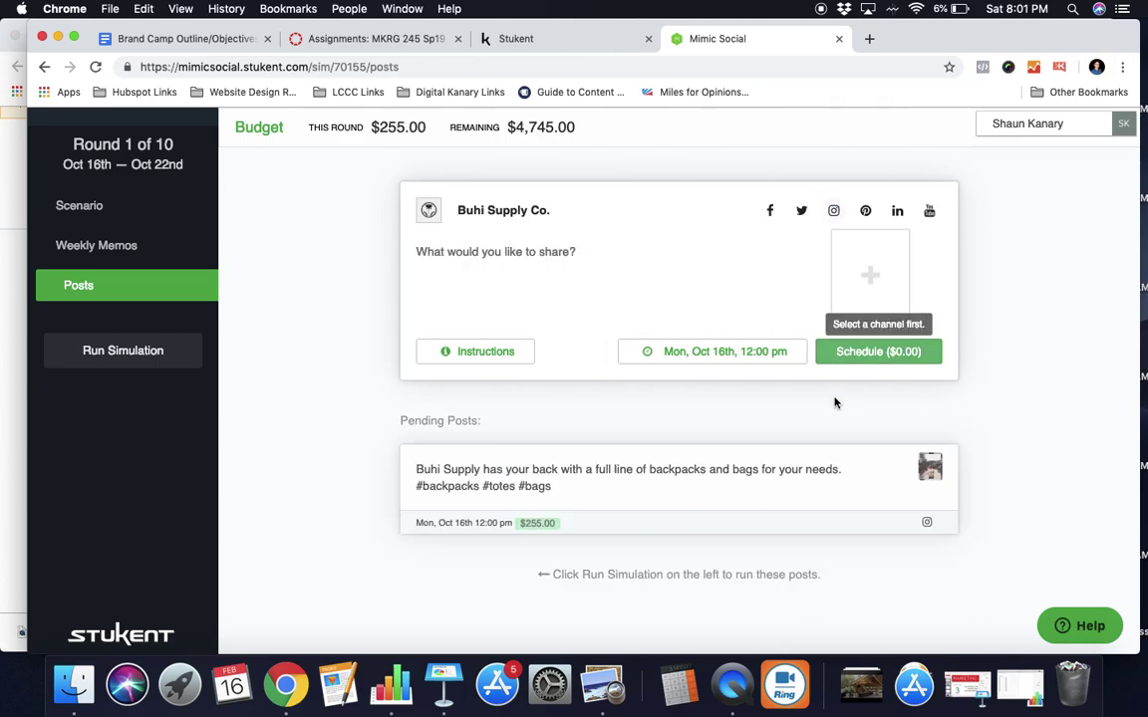
{"action": "scroll", "coordinate": [840, 472], "scroll_direction": "down", "scroll_amount": 1}
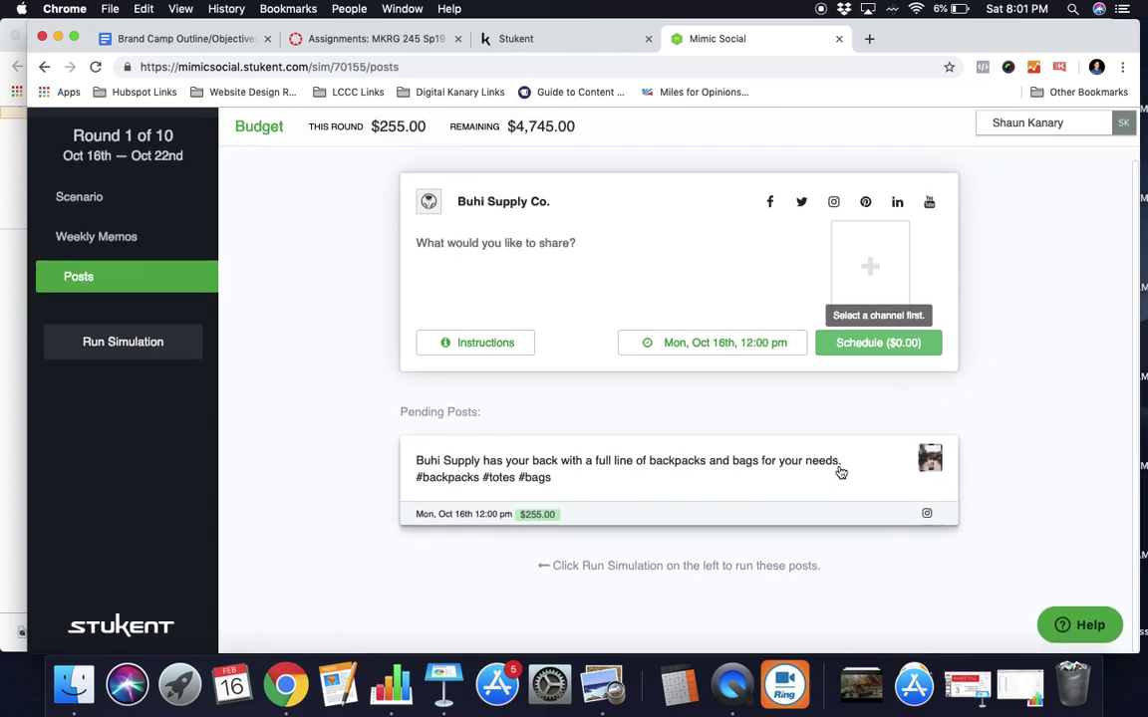
{"action": "scroll", "coordinate": [840, 473], "scroll_direction": "up", "scroll_amount": 2}
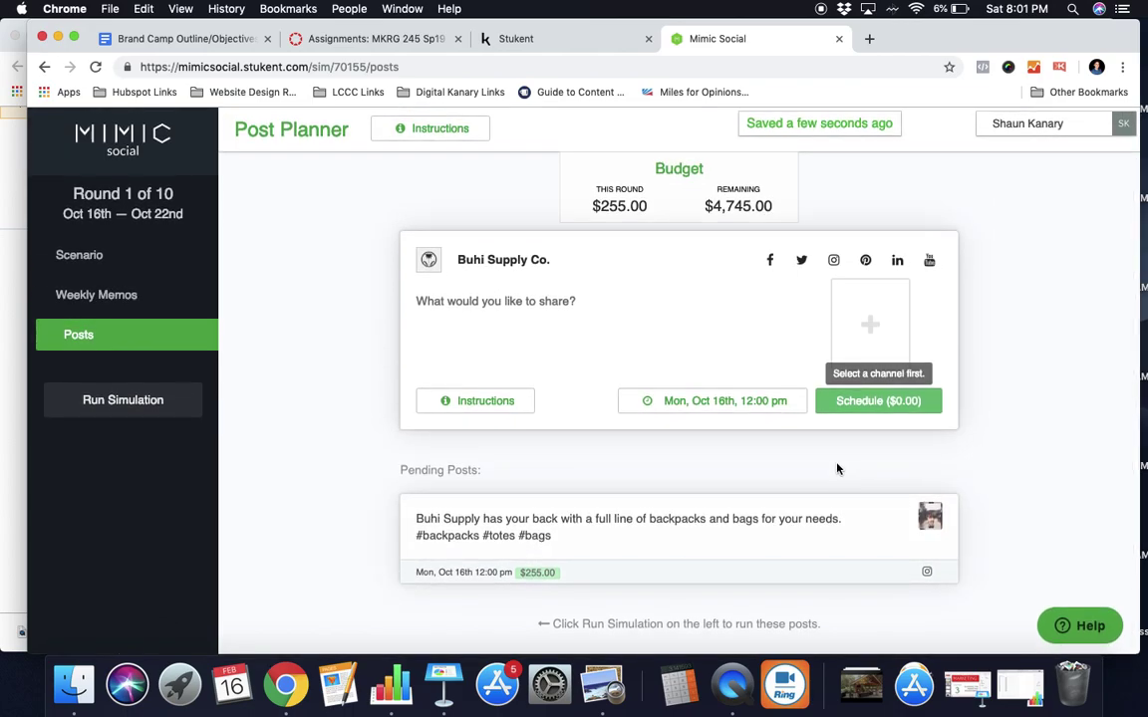
{"action": "scroll", "coordinate": [837, 468], "scroll_direction": "down", "scroll_amount": 2}
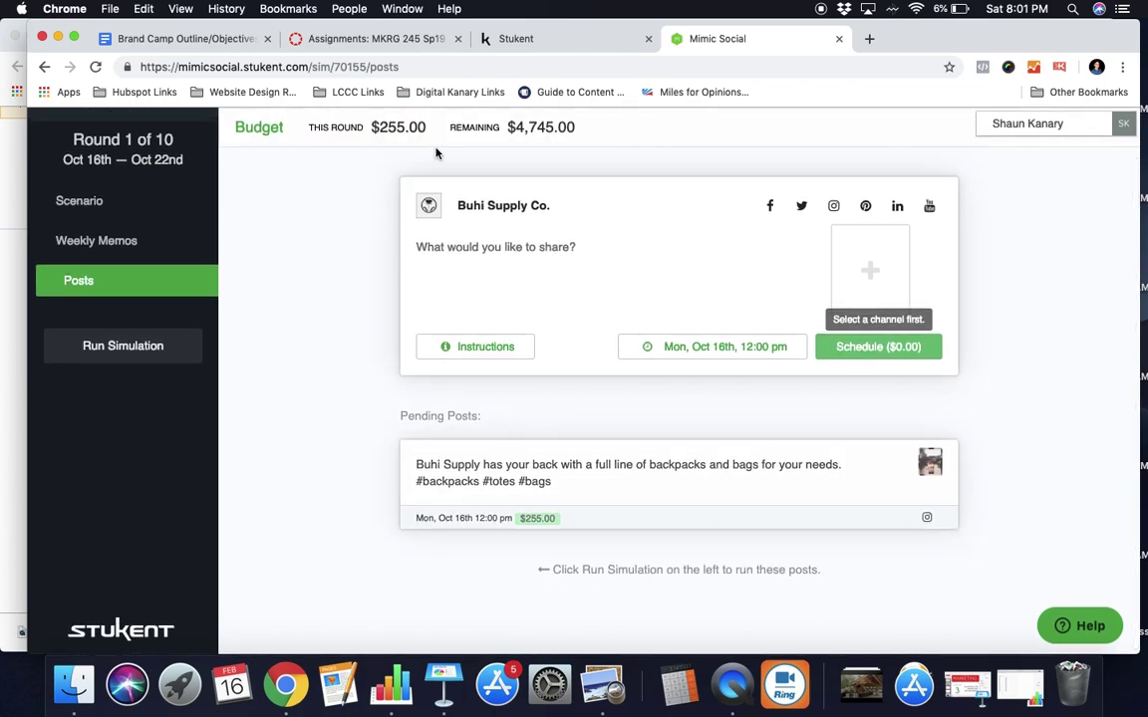
{"action": "left_click_drag", "start_coordinate": [426, 128], "coordinate": [370, 128]}
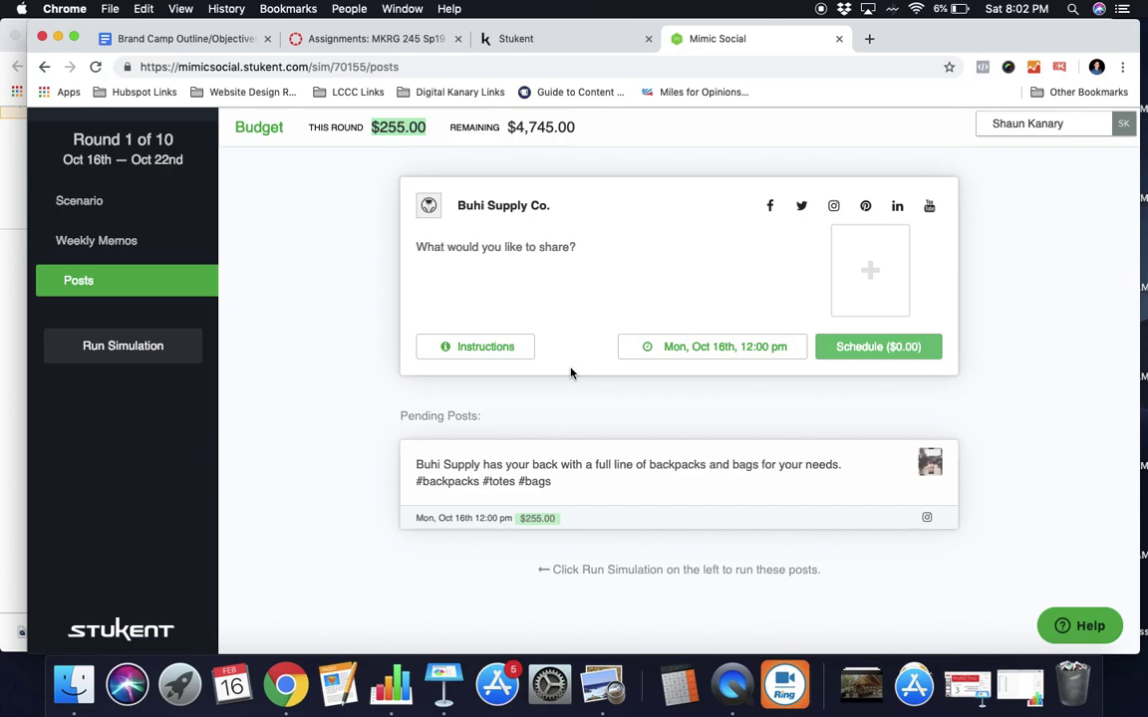
Step: Run and confirm the Round 1 simulation to advance to Round 2
{"action": "left_click", "coordinate": [177, 356]}
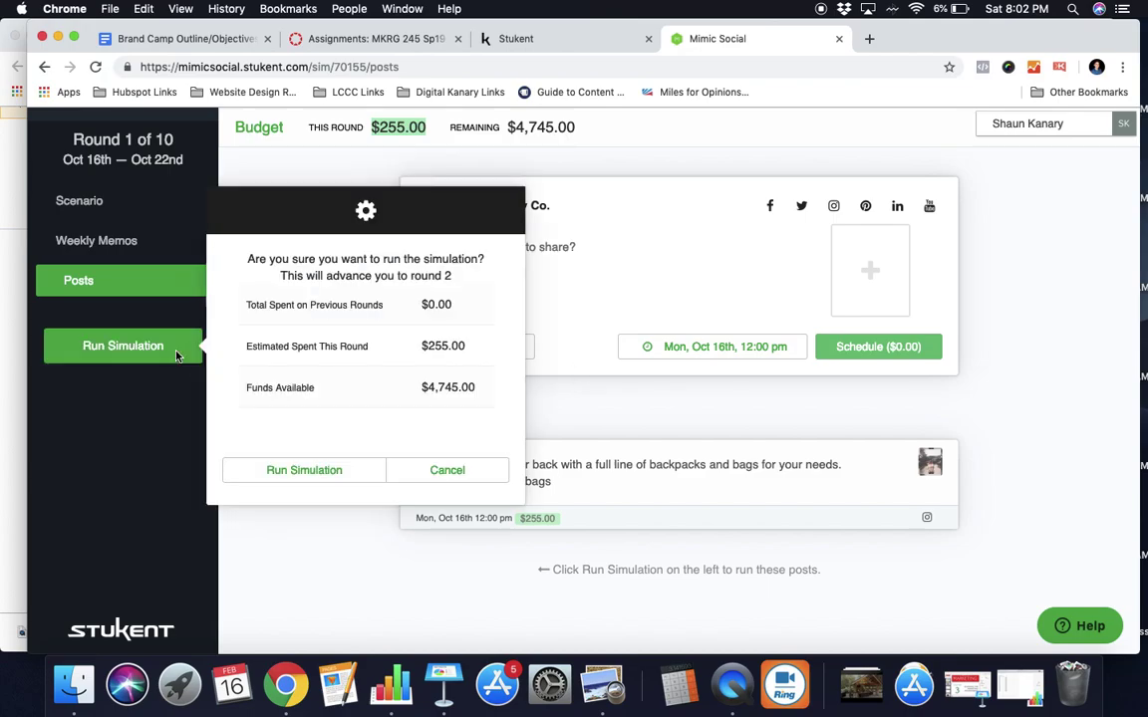
{"action": "left_click", "coordinate": [290, 472]}
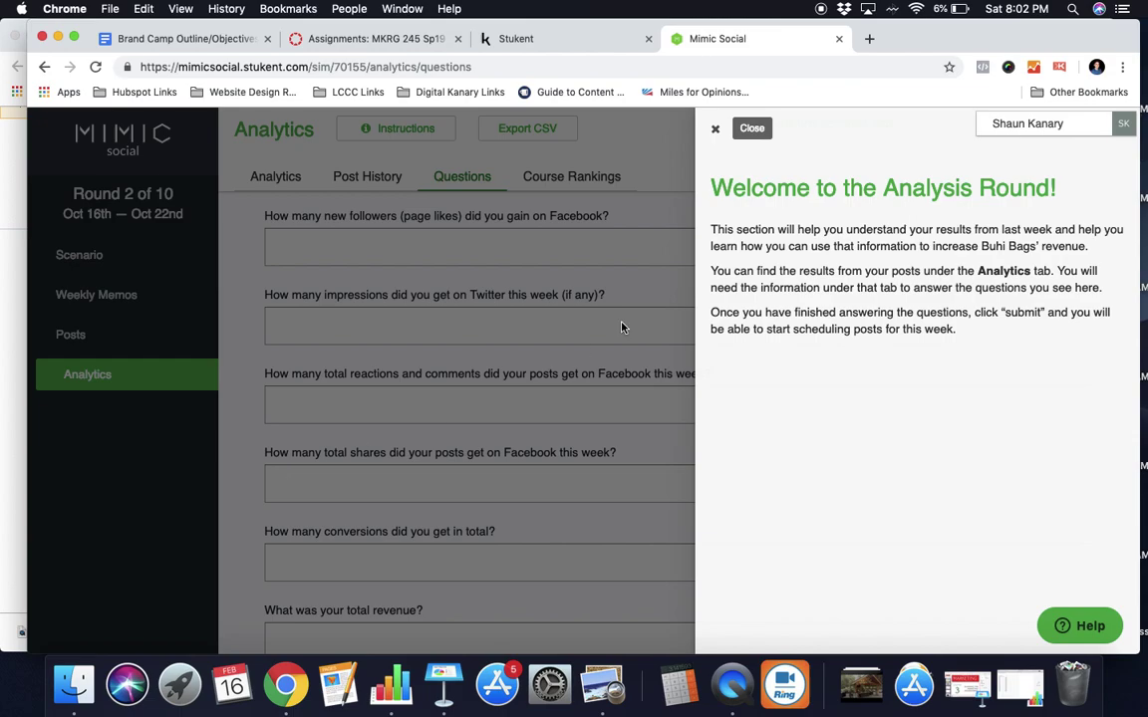
Step: Close the analysis-round welcome, skim the Round 2 questions, and view the Facebook analytics charts
{"action": "left_click", "coordinate": [715, 130]}
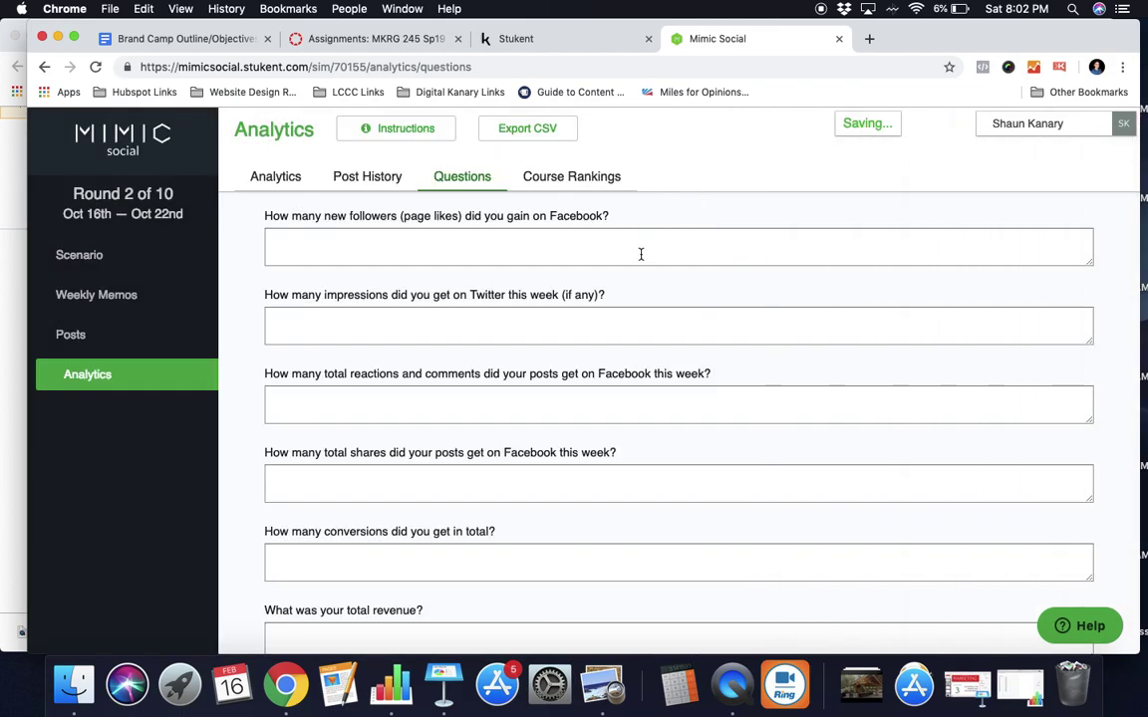
{"action": "scroll", "coordinate": [620, 310], "scroll_direction": "down", "scroll_amount": 5}
{"action": "scroll", "coordinate": [620, 309], "scroll_direction": "down", "scroll_amount": 7}
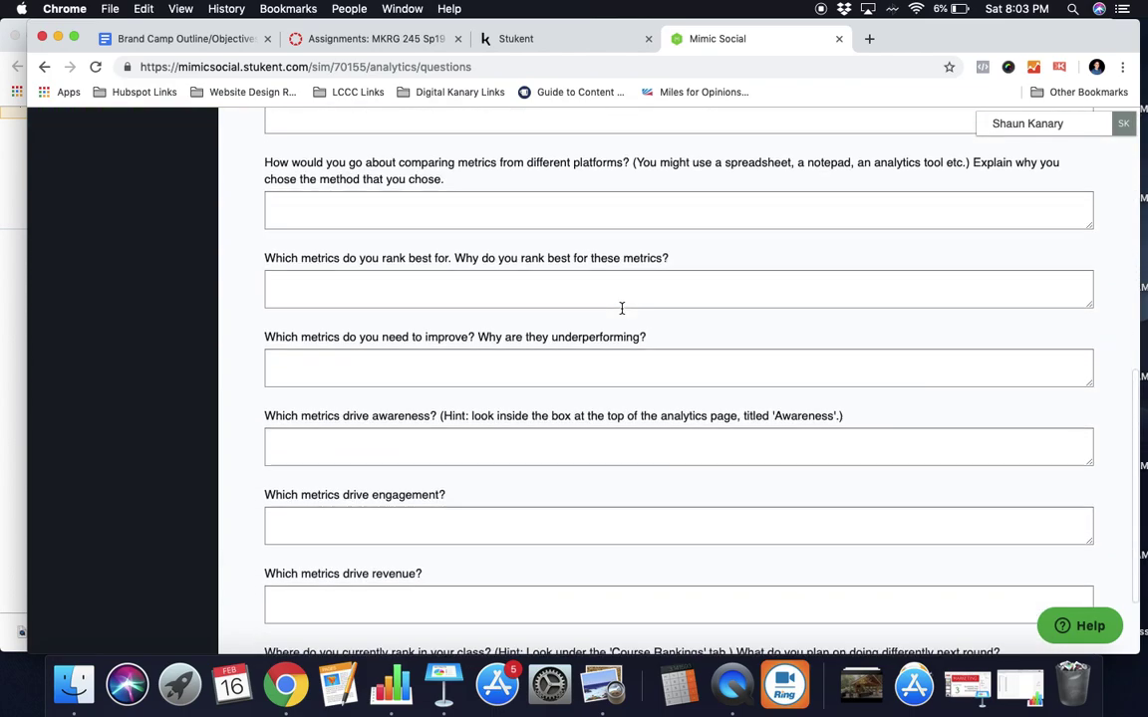
{"action": "scroll", "coordinate": [621, 311], "scroll_direction": "up", "scroll_amount": 12}
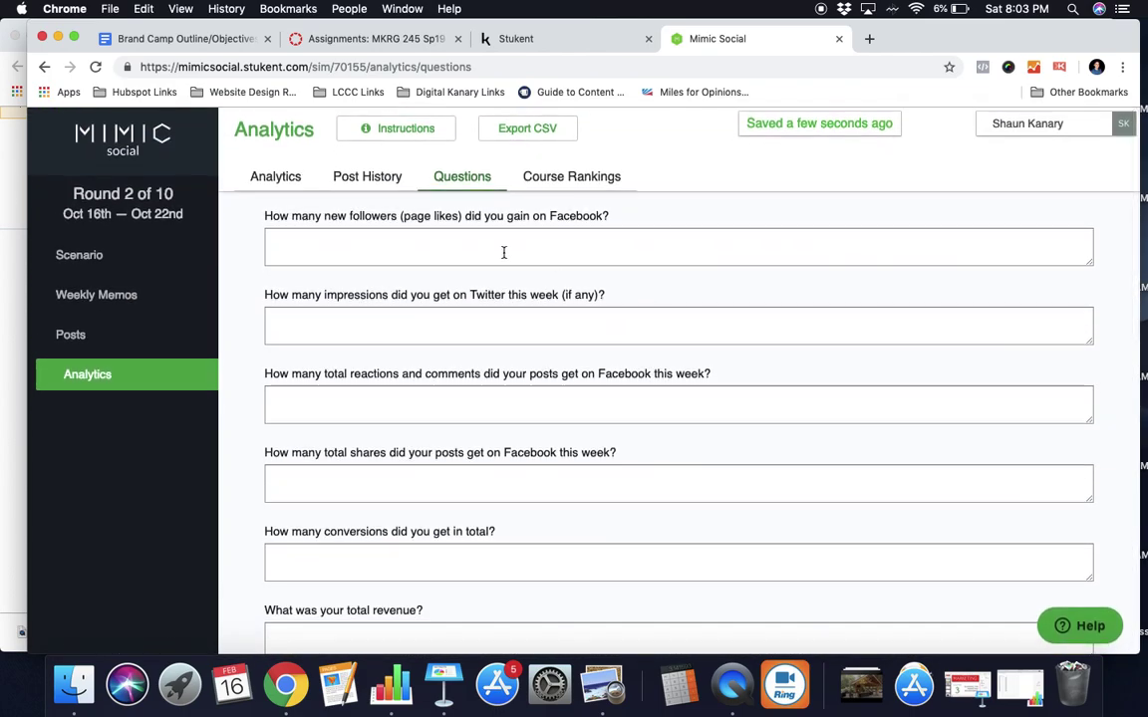
{"action": "left_click", "coordinate": [500, 249]}
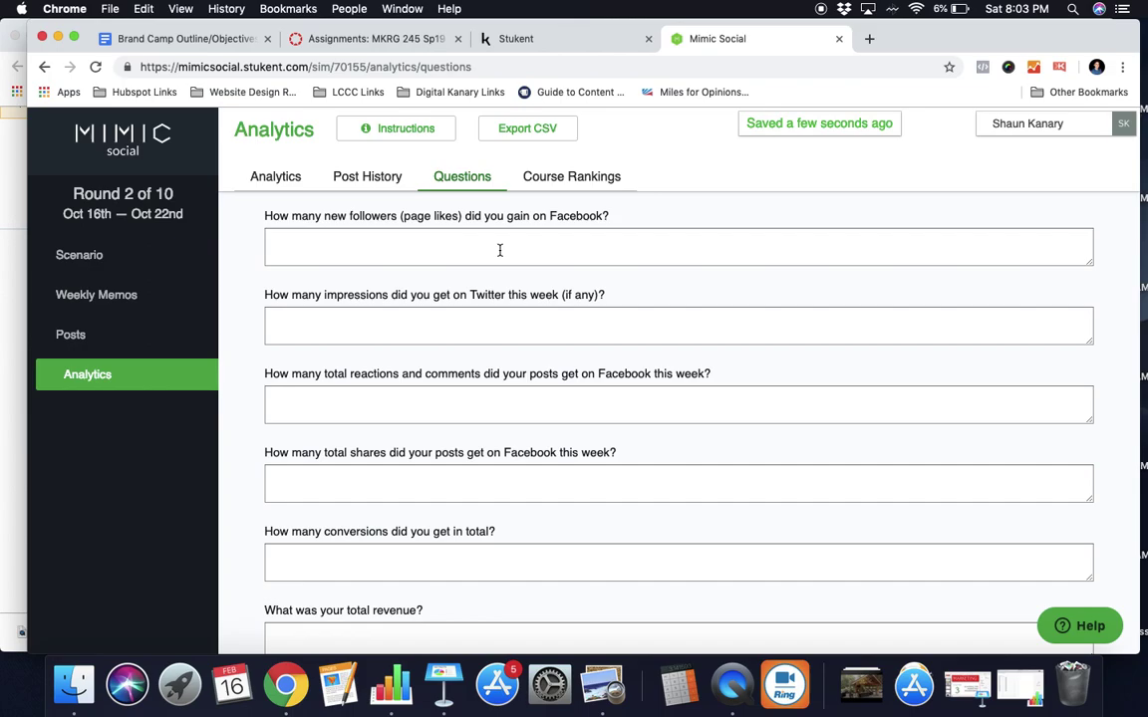
{"action": "left_click", "coordinate": [269, 176]}
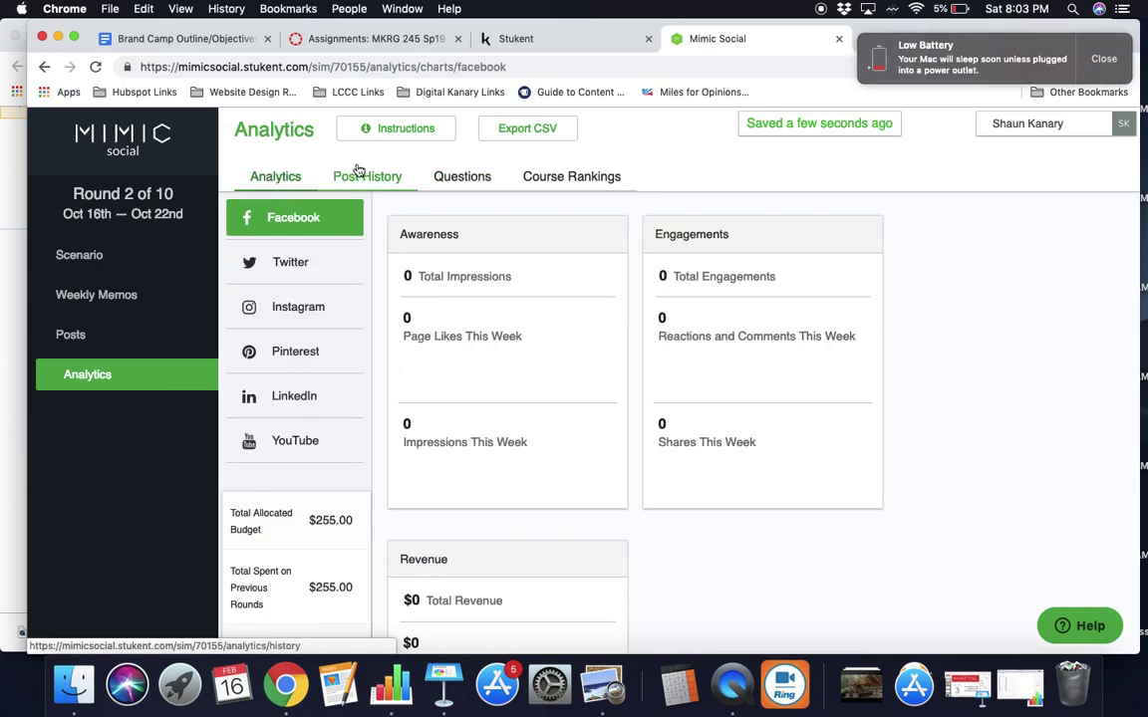
Step: Dismiss the low battery notice, browse the Facebook charts, and go back to the Round 2 questions
{"action": "left_click", "coordinate": [437, 181]}
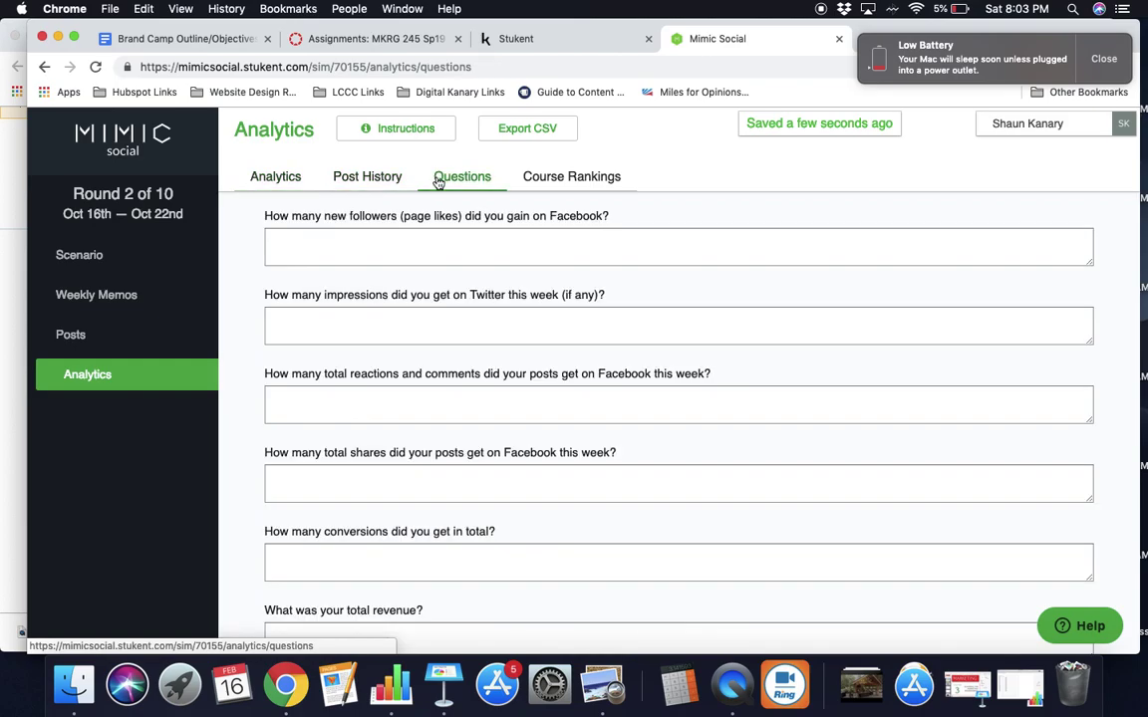
{"action": "left_click", "coordinate": [390, 253]}
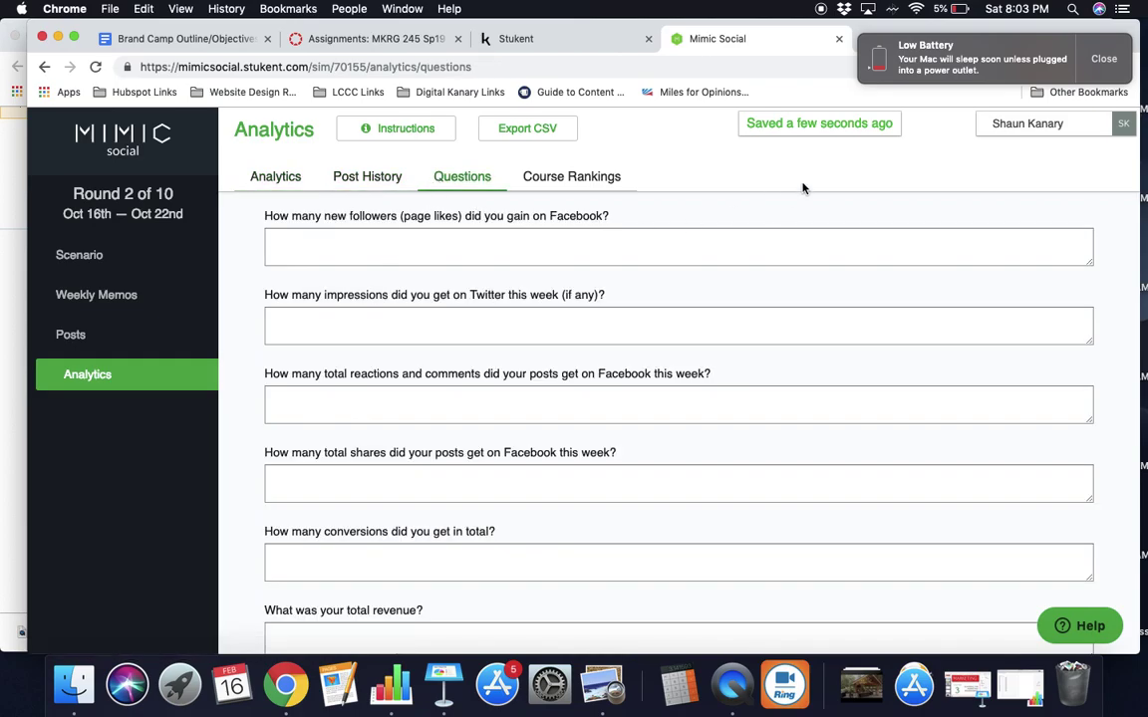
{"action": "left_click", "coordinate": [1103, 58]}
{"action": "left_click", "coordinate": [306, 177]}
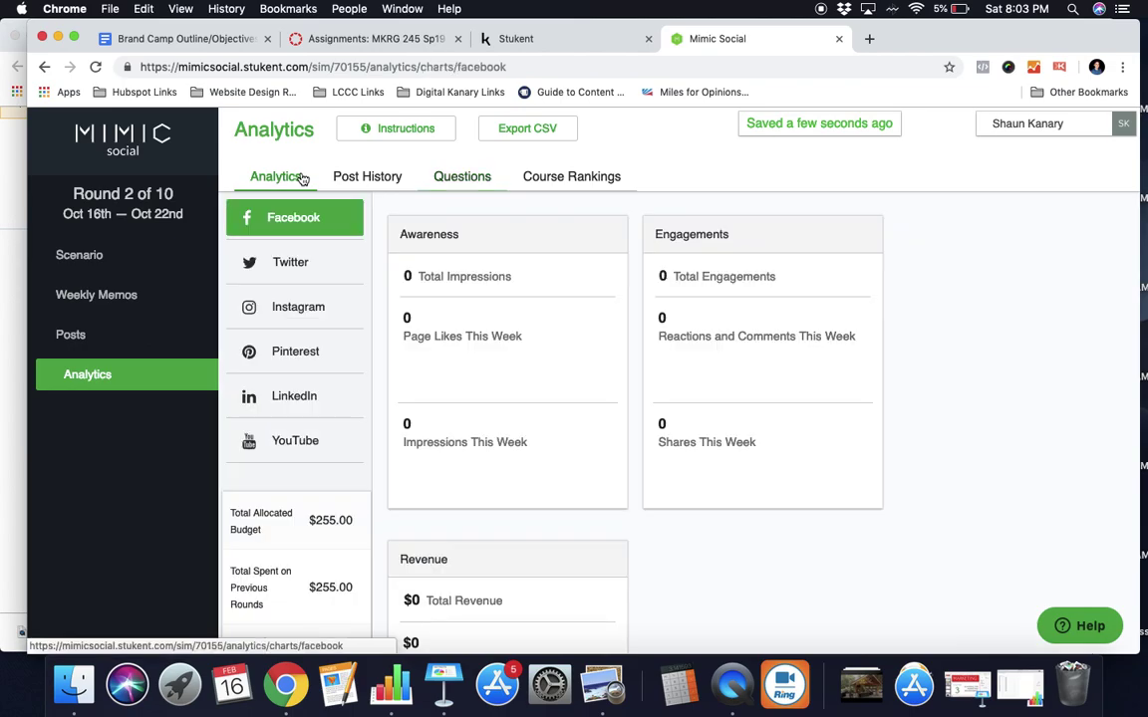
{"action": "scroll", "coordinate": [474, 335], "scroll_direction": "down", "scroll_amount": 10}
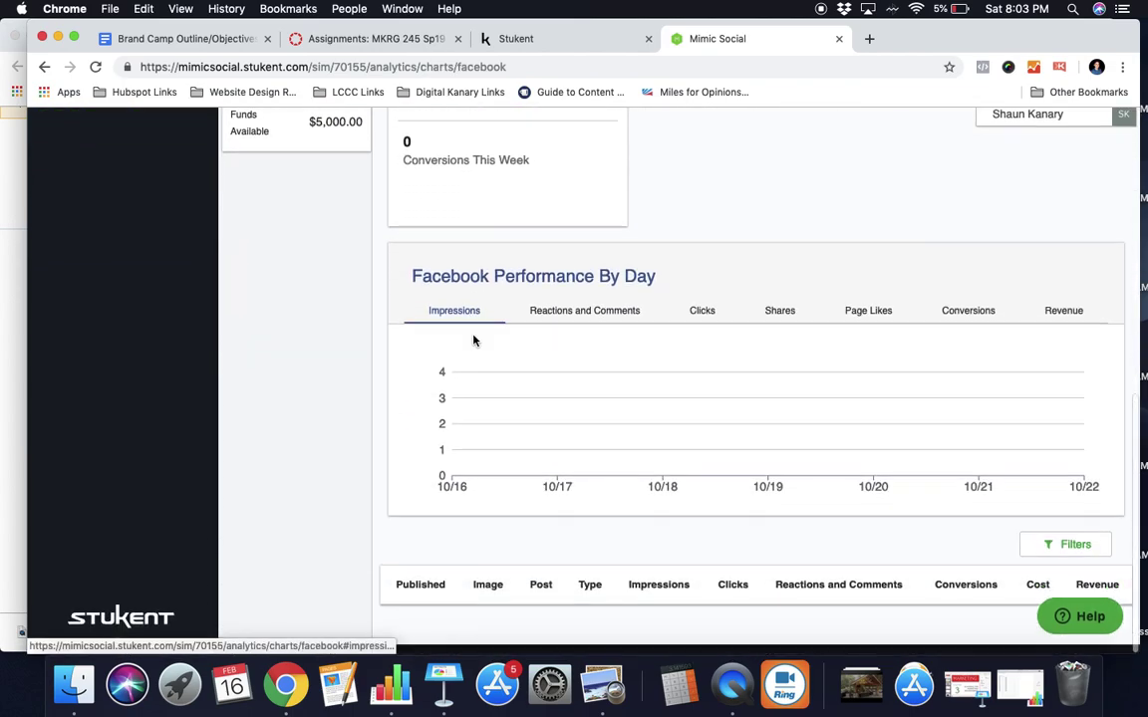
{"action": "scroll", "coordinate": [472, 338], "scroll_direction": "up", "scroll_amount": 10}
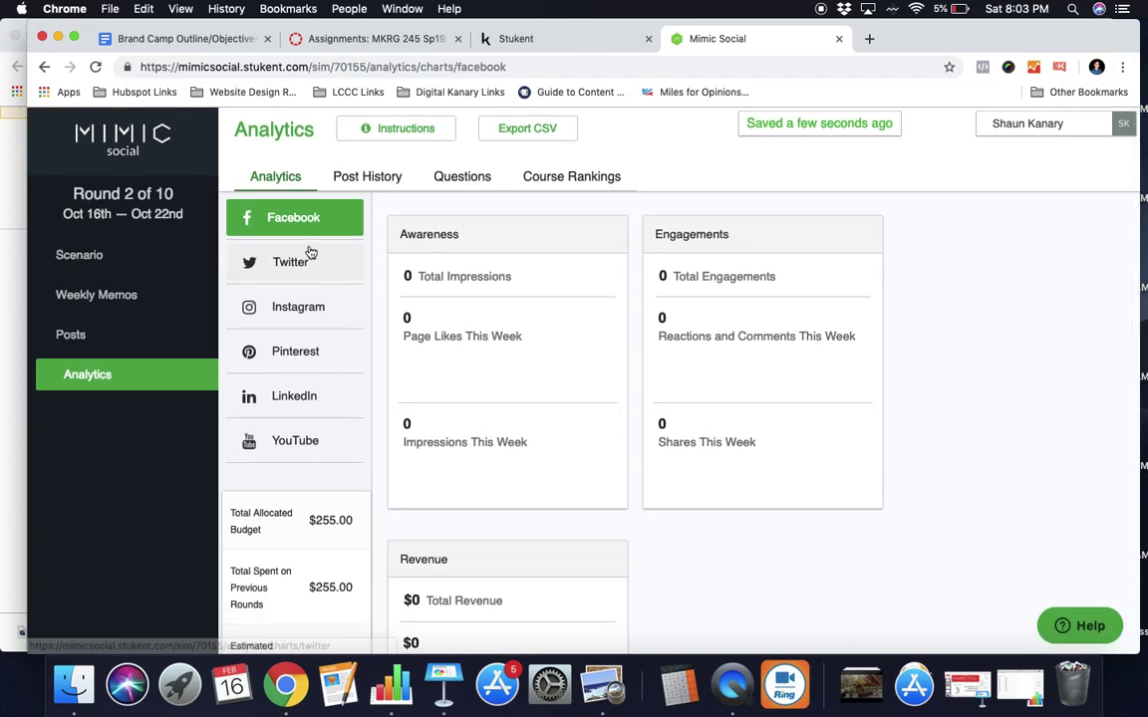
{"action": "left_click", "coordinate": [454, 179]}
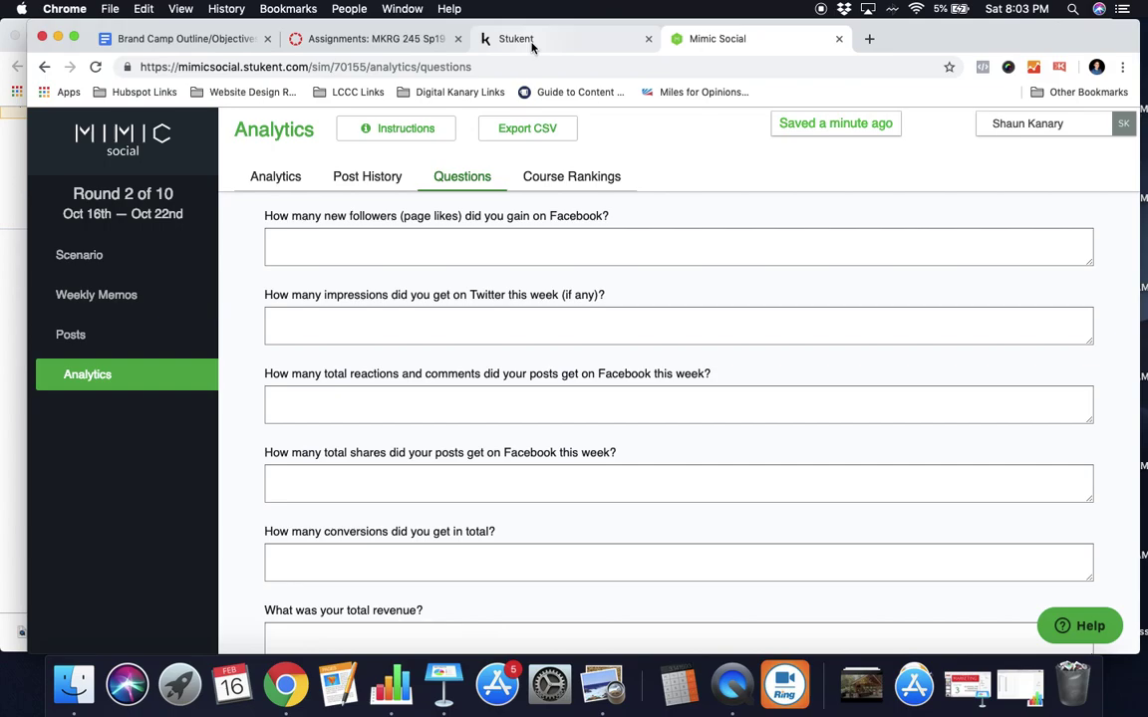
Step: Switch to the Canvas 'Assignments: MKRG 245' page listing the Stukent Mimic rounds and quizzes
{"action": "left_click", "coordinate": [388, 39]}
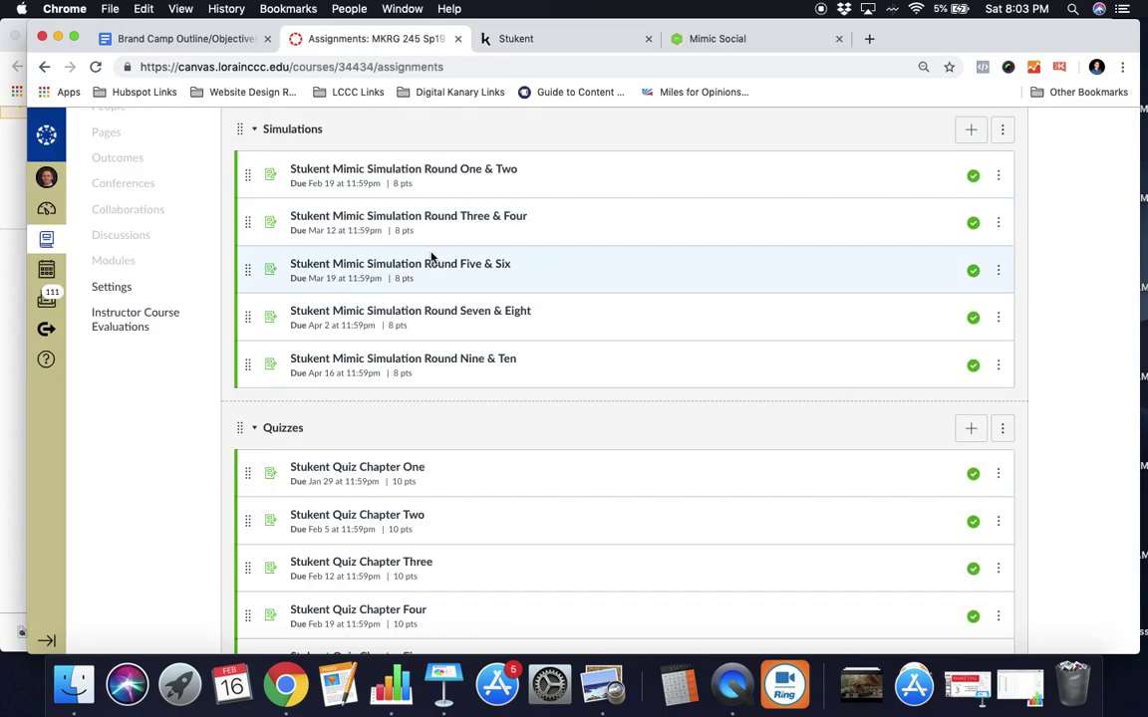